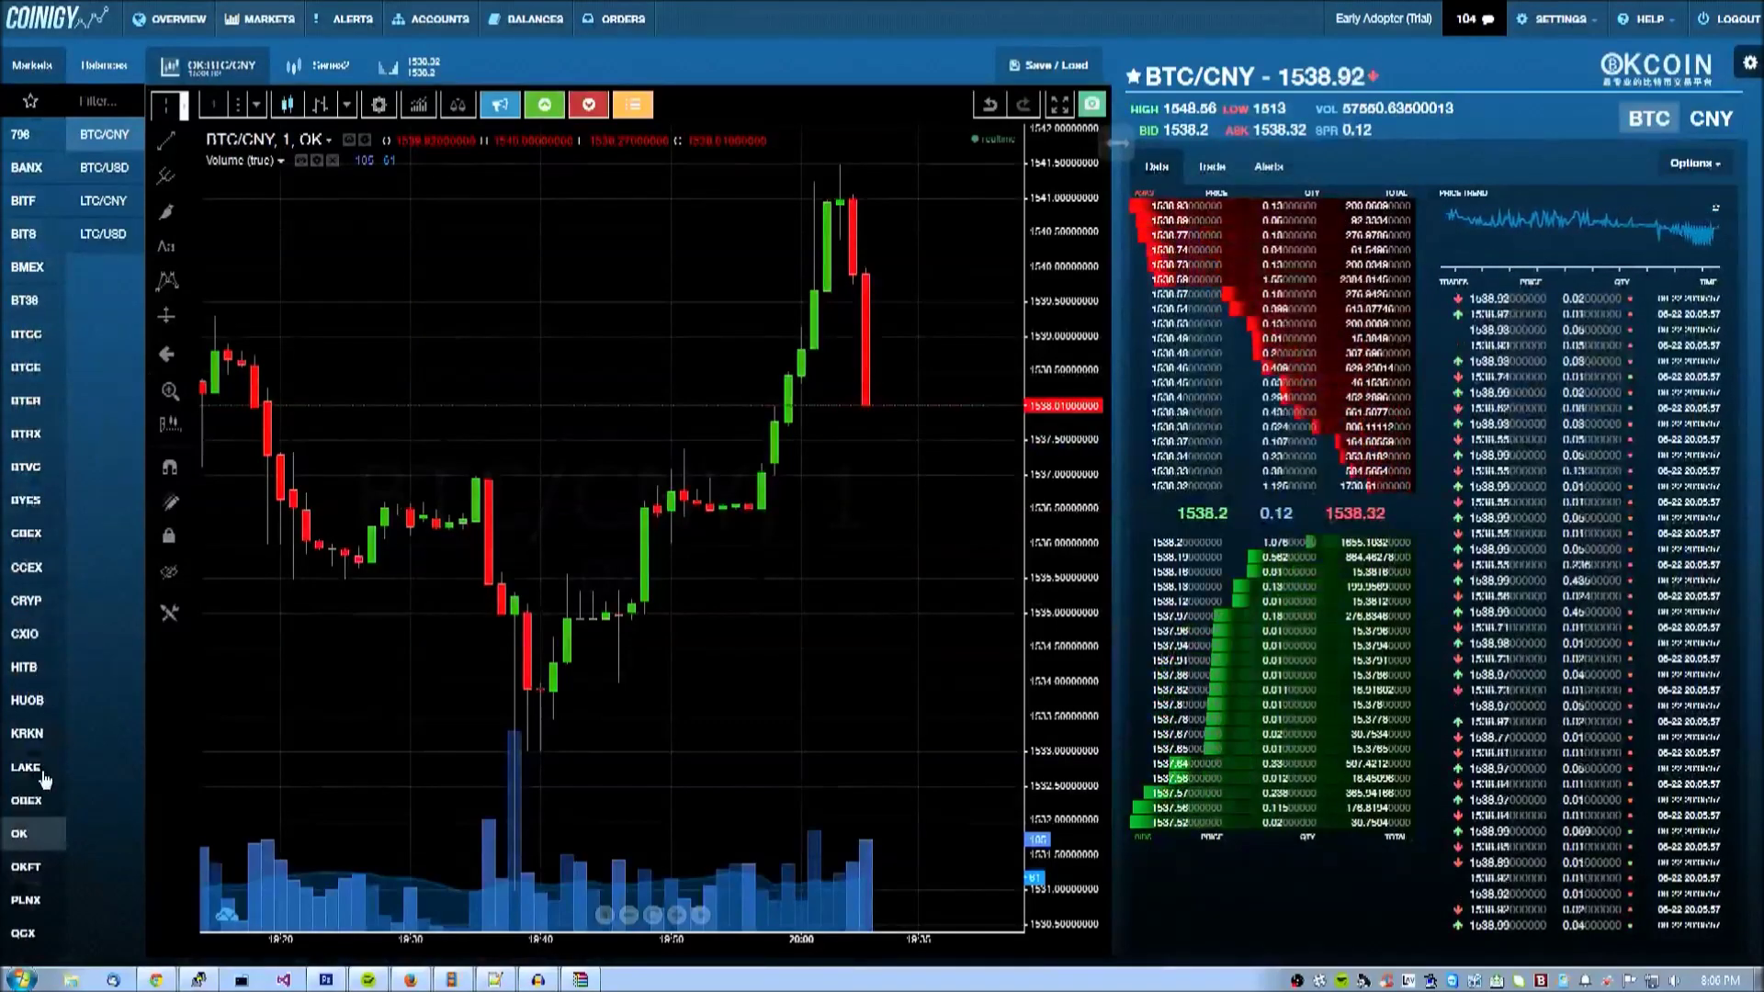
Step: Scroll down the Overview page to the list of watched markets
scroll(1619, 134, "down", 1)
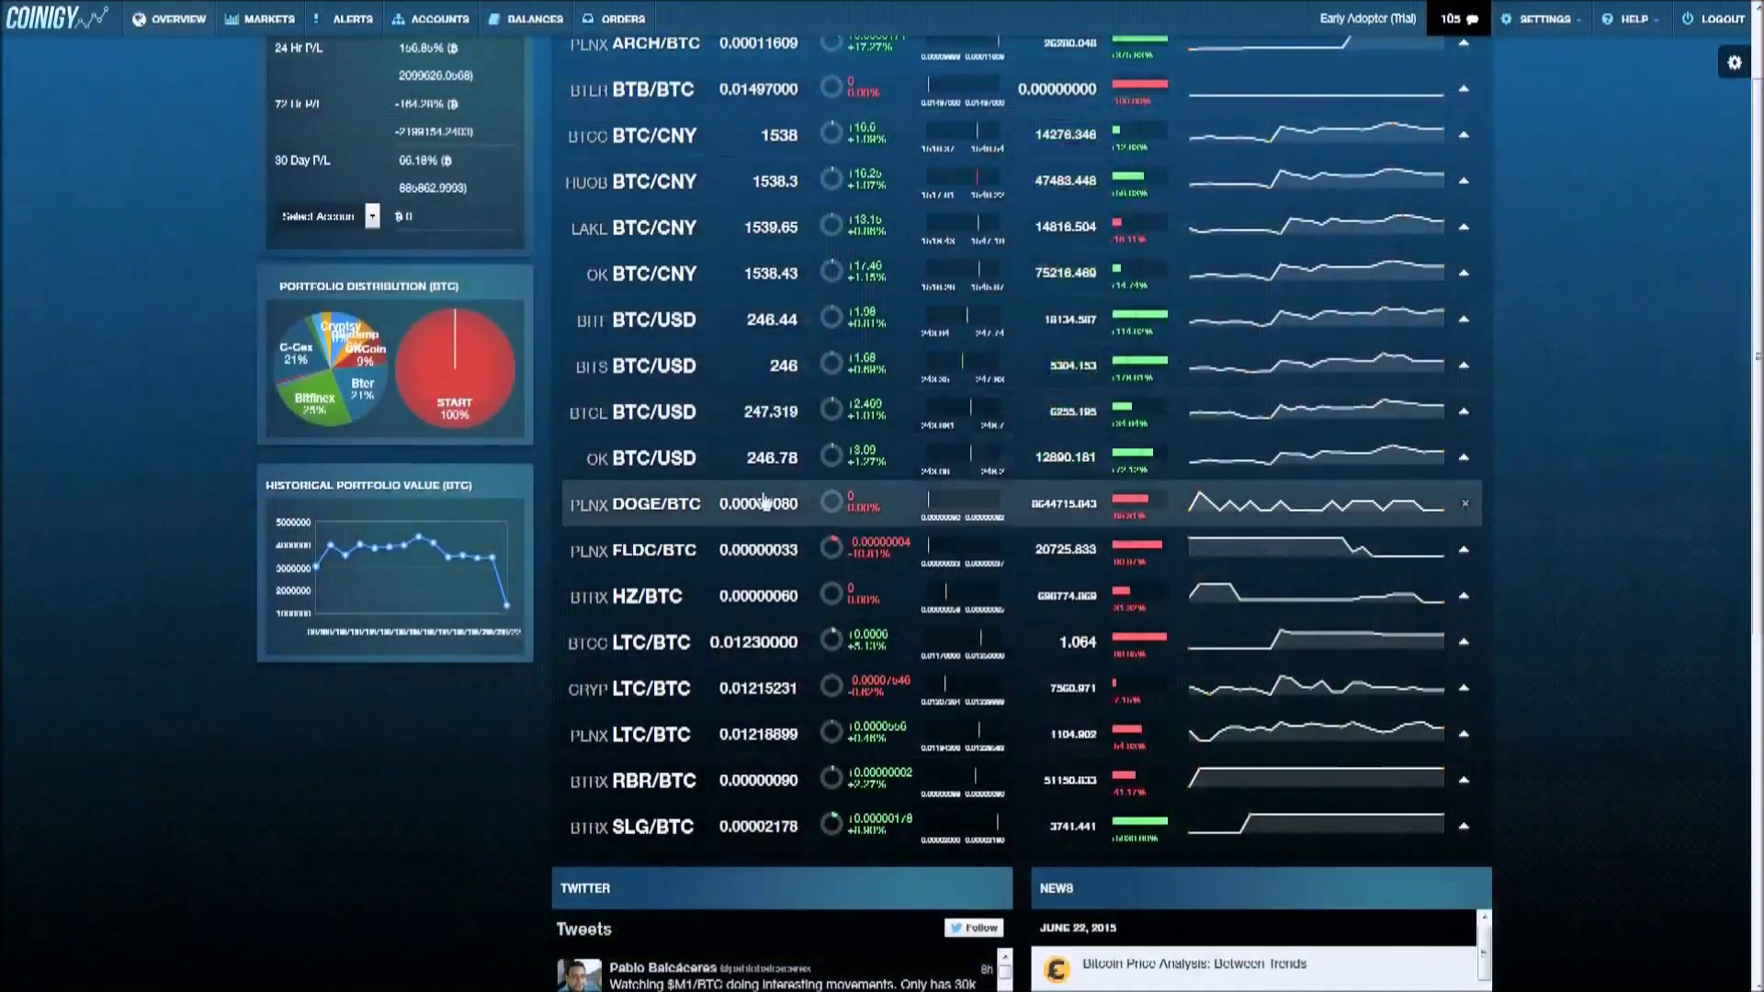
Step: Expand the quick charts for OKCoin BTC/USD and BTC China LTC/BTC
left_click(684, 460)
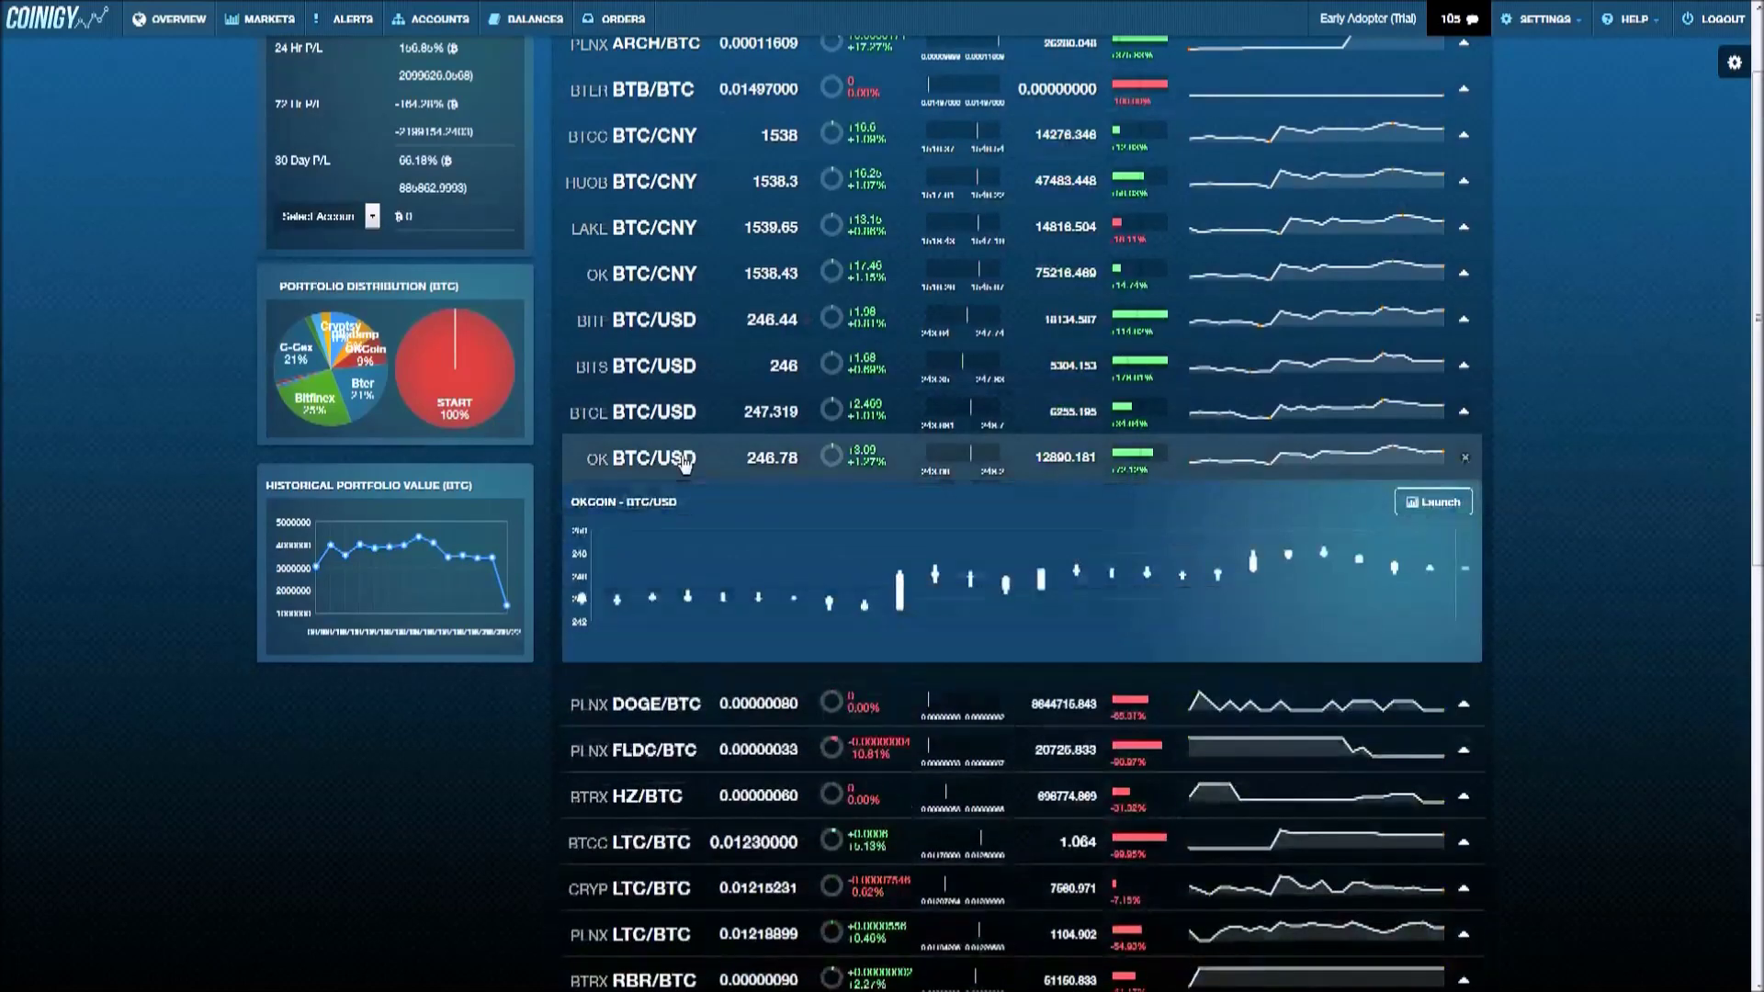
scroll(684, 463, "down", 1)
left_click(663, 737)
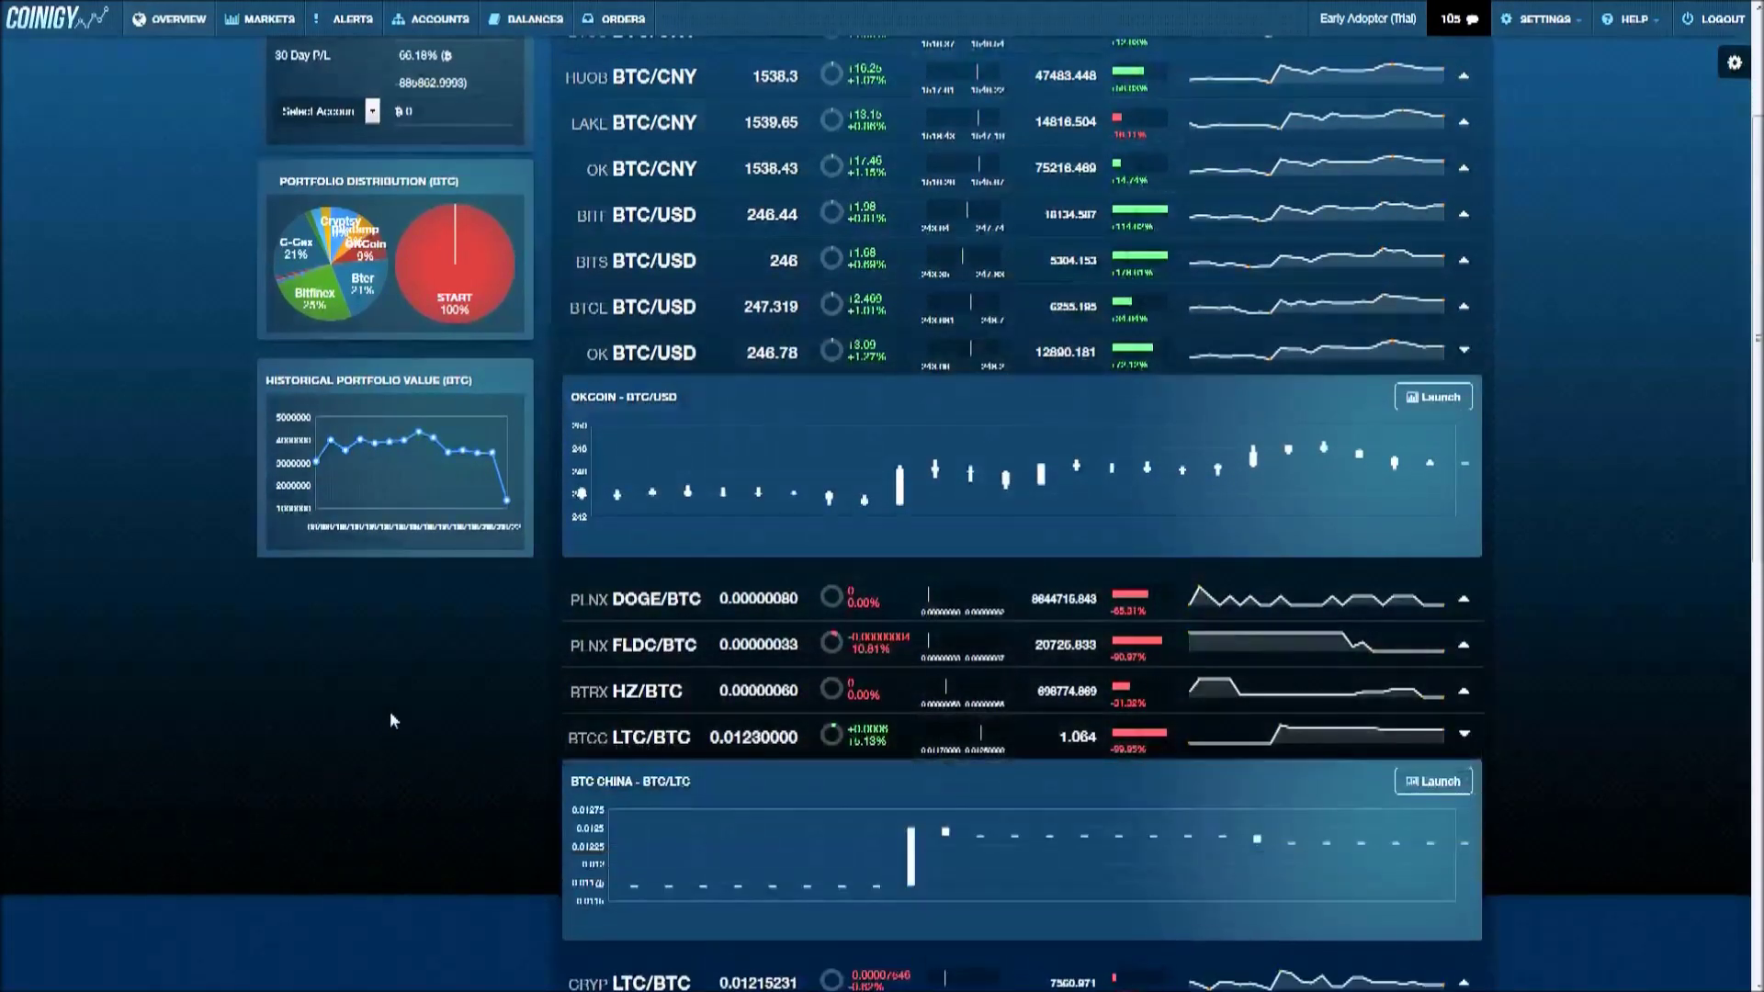
scroll(390, 714, "down", 10)
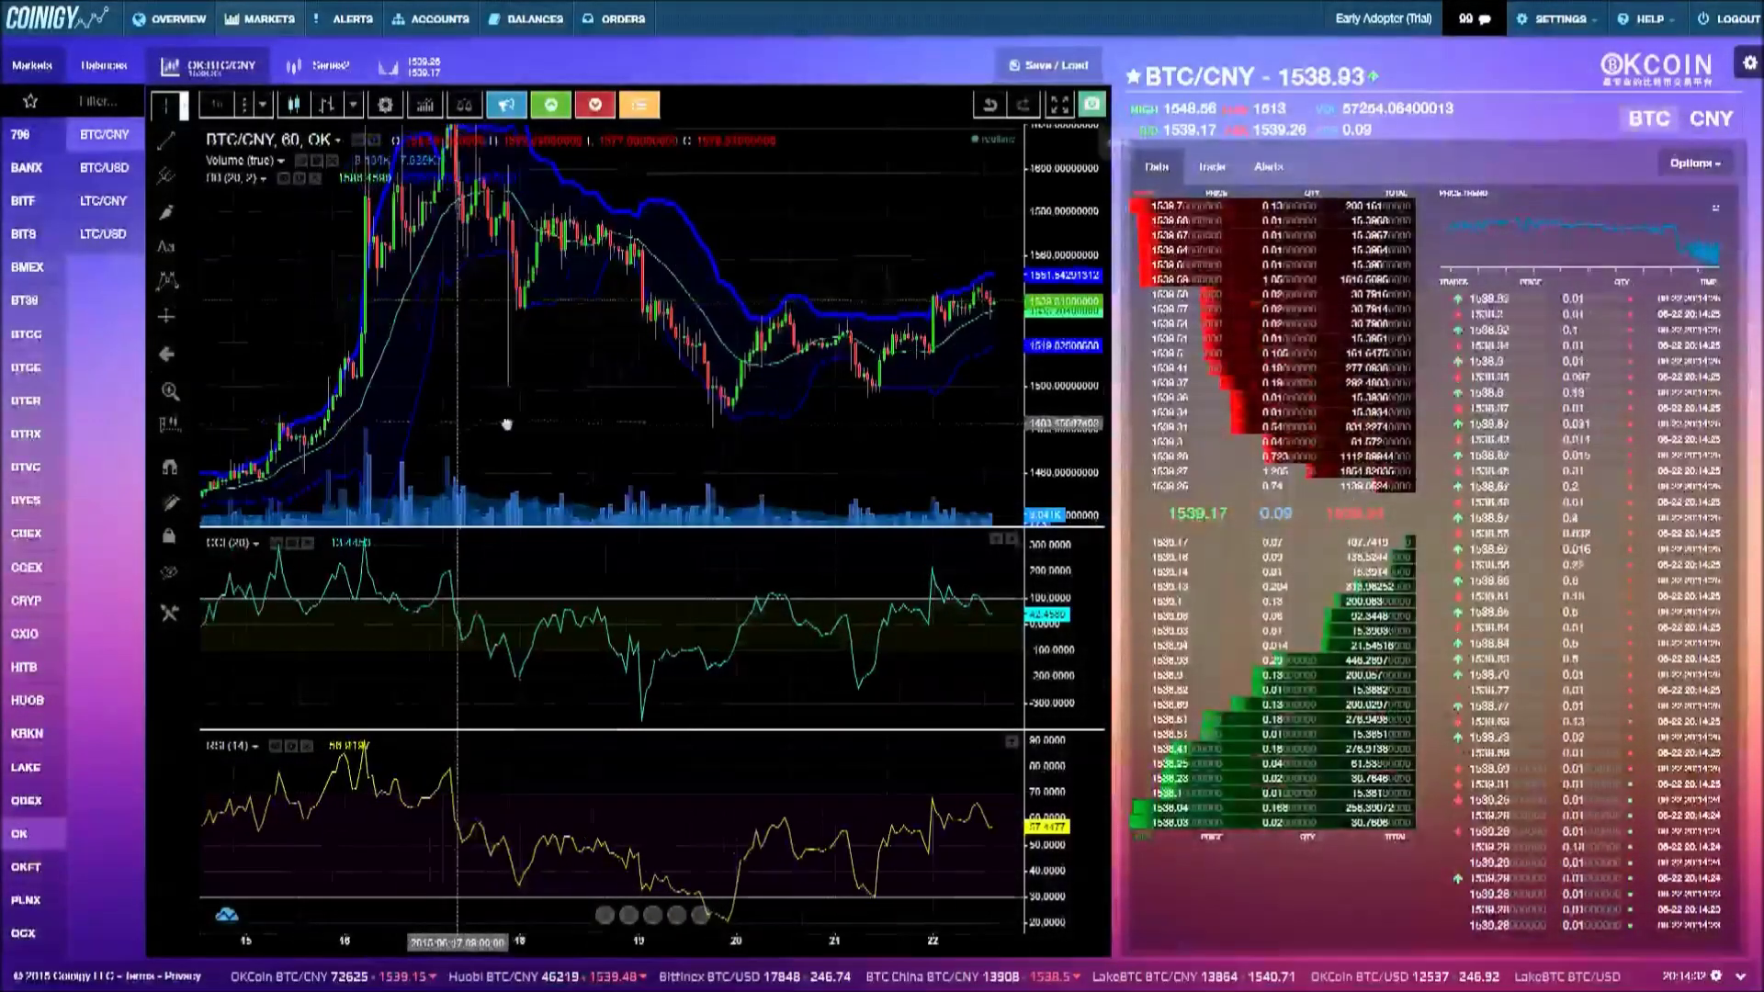
Step: Pan the OKCoin BTC/CNY chart back to earlier dates and zoom out
left_click_drag(506, 425, 957, 366)
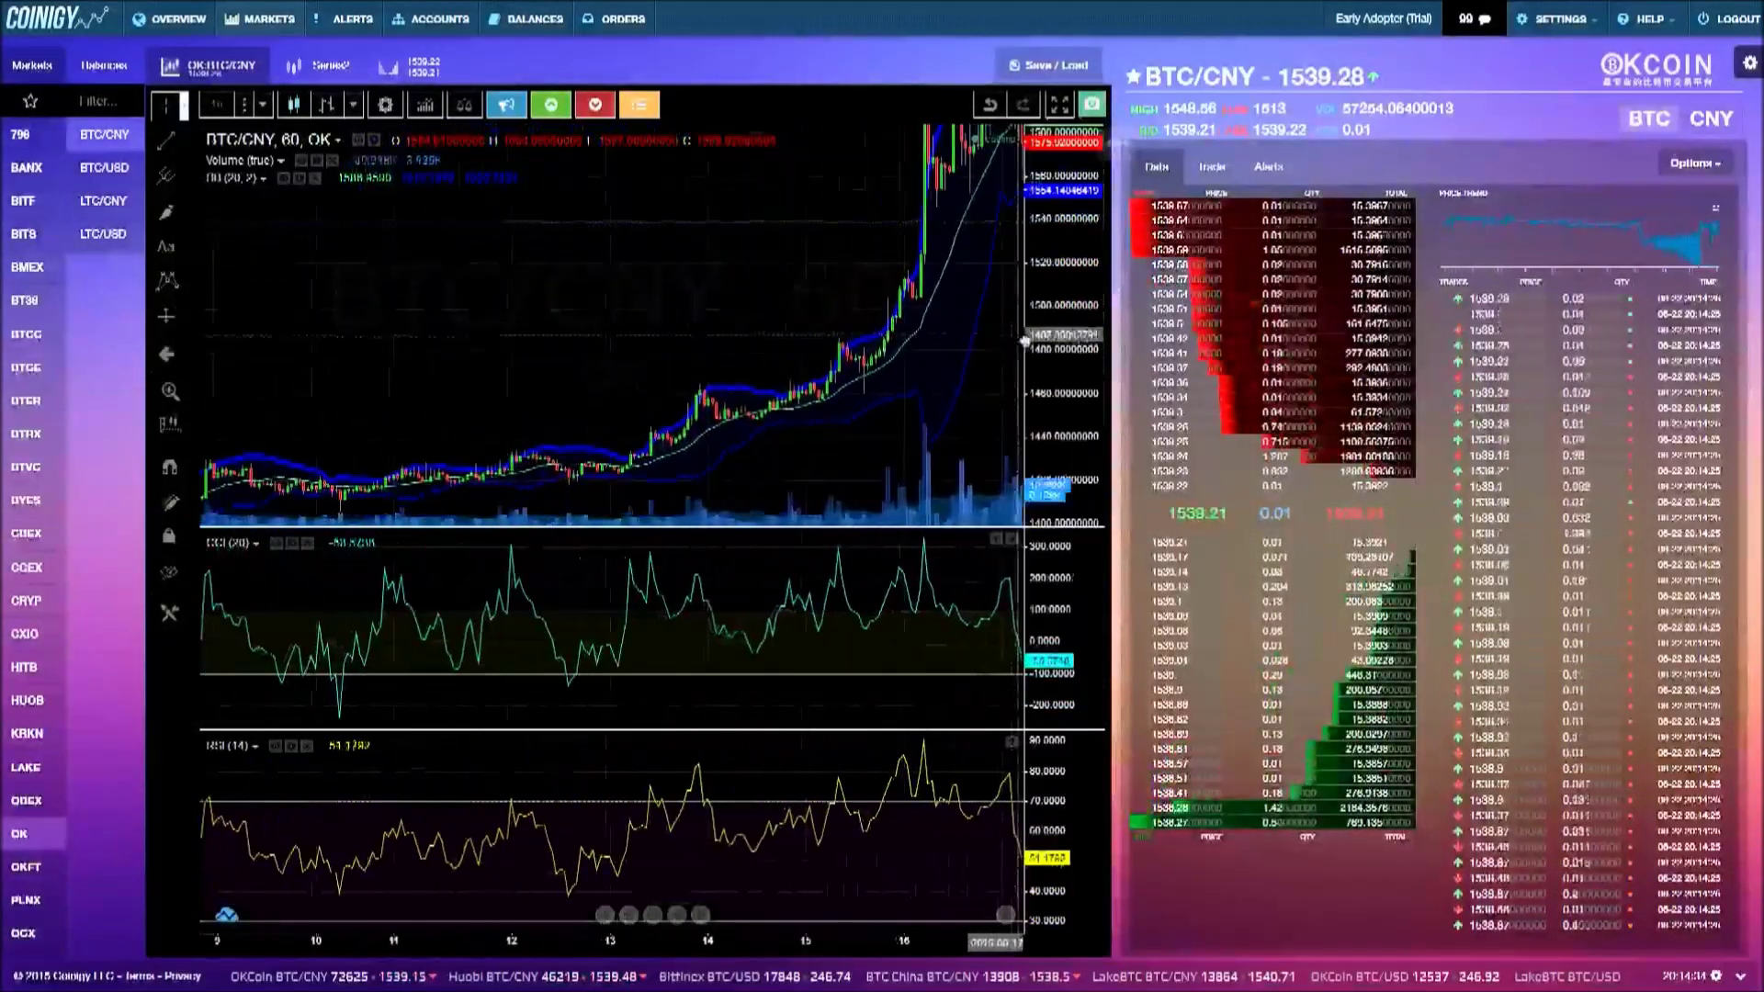
left_click_drag(675, 405, 969, 379)
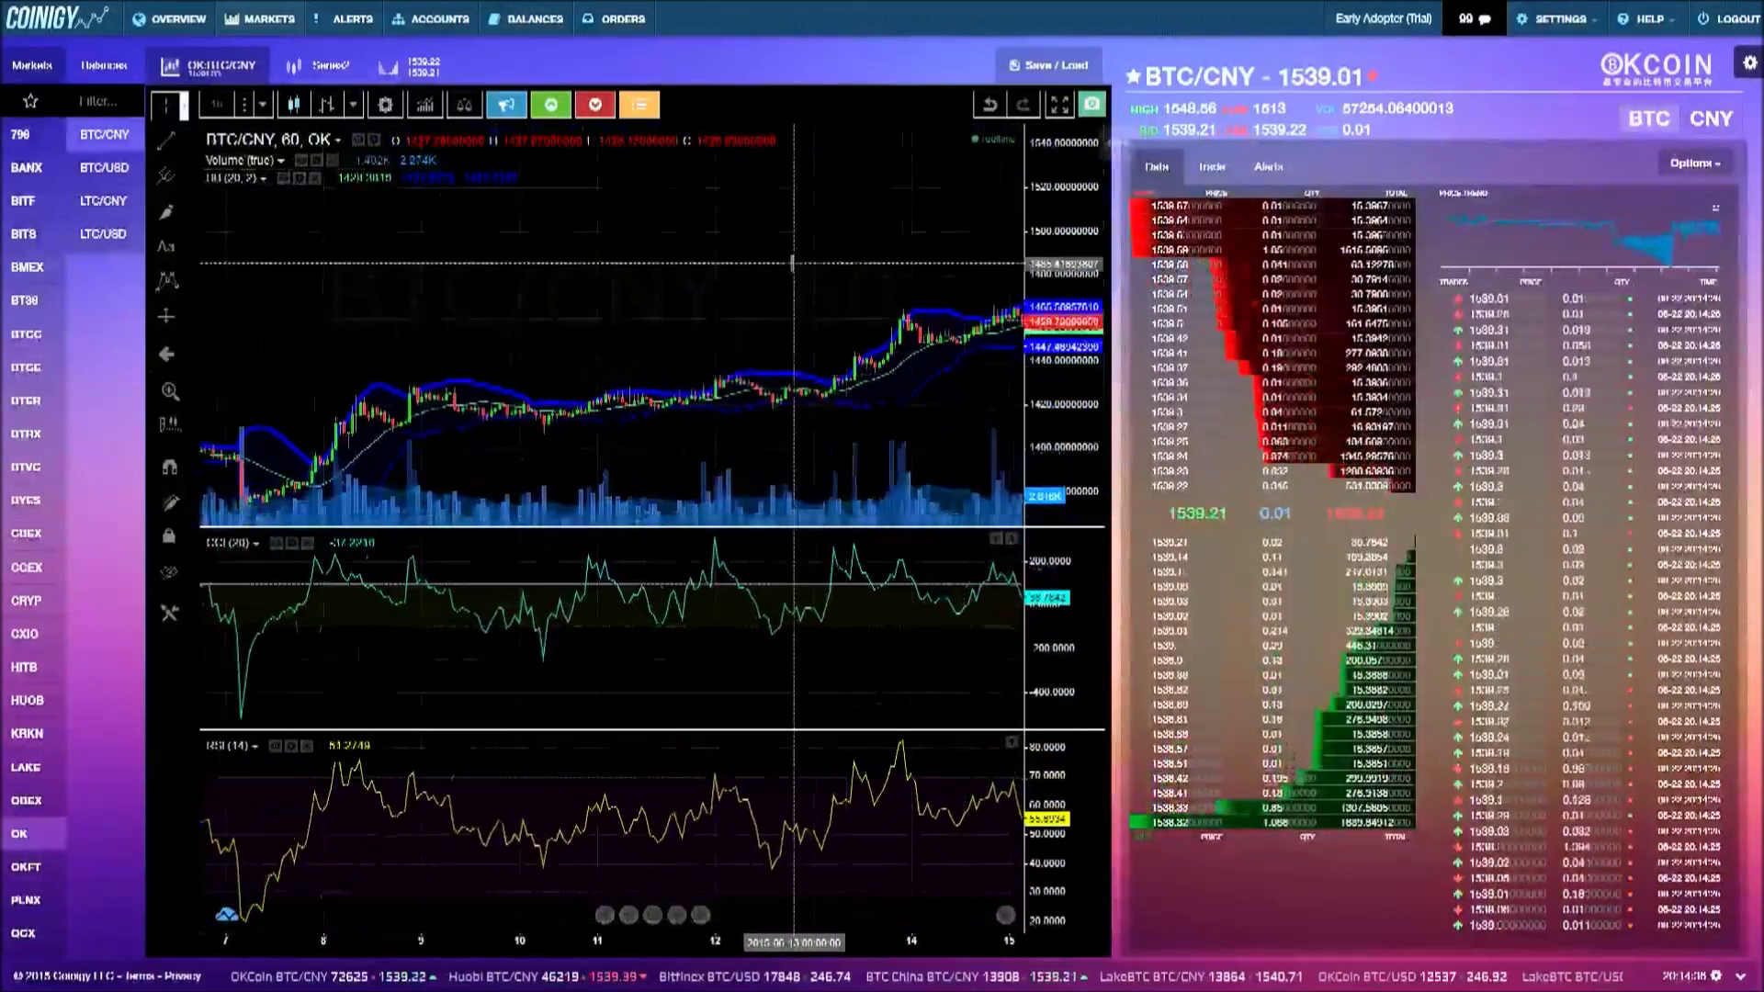
scroll(969, 379, "down", 3)
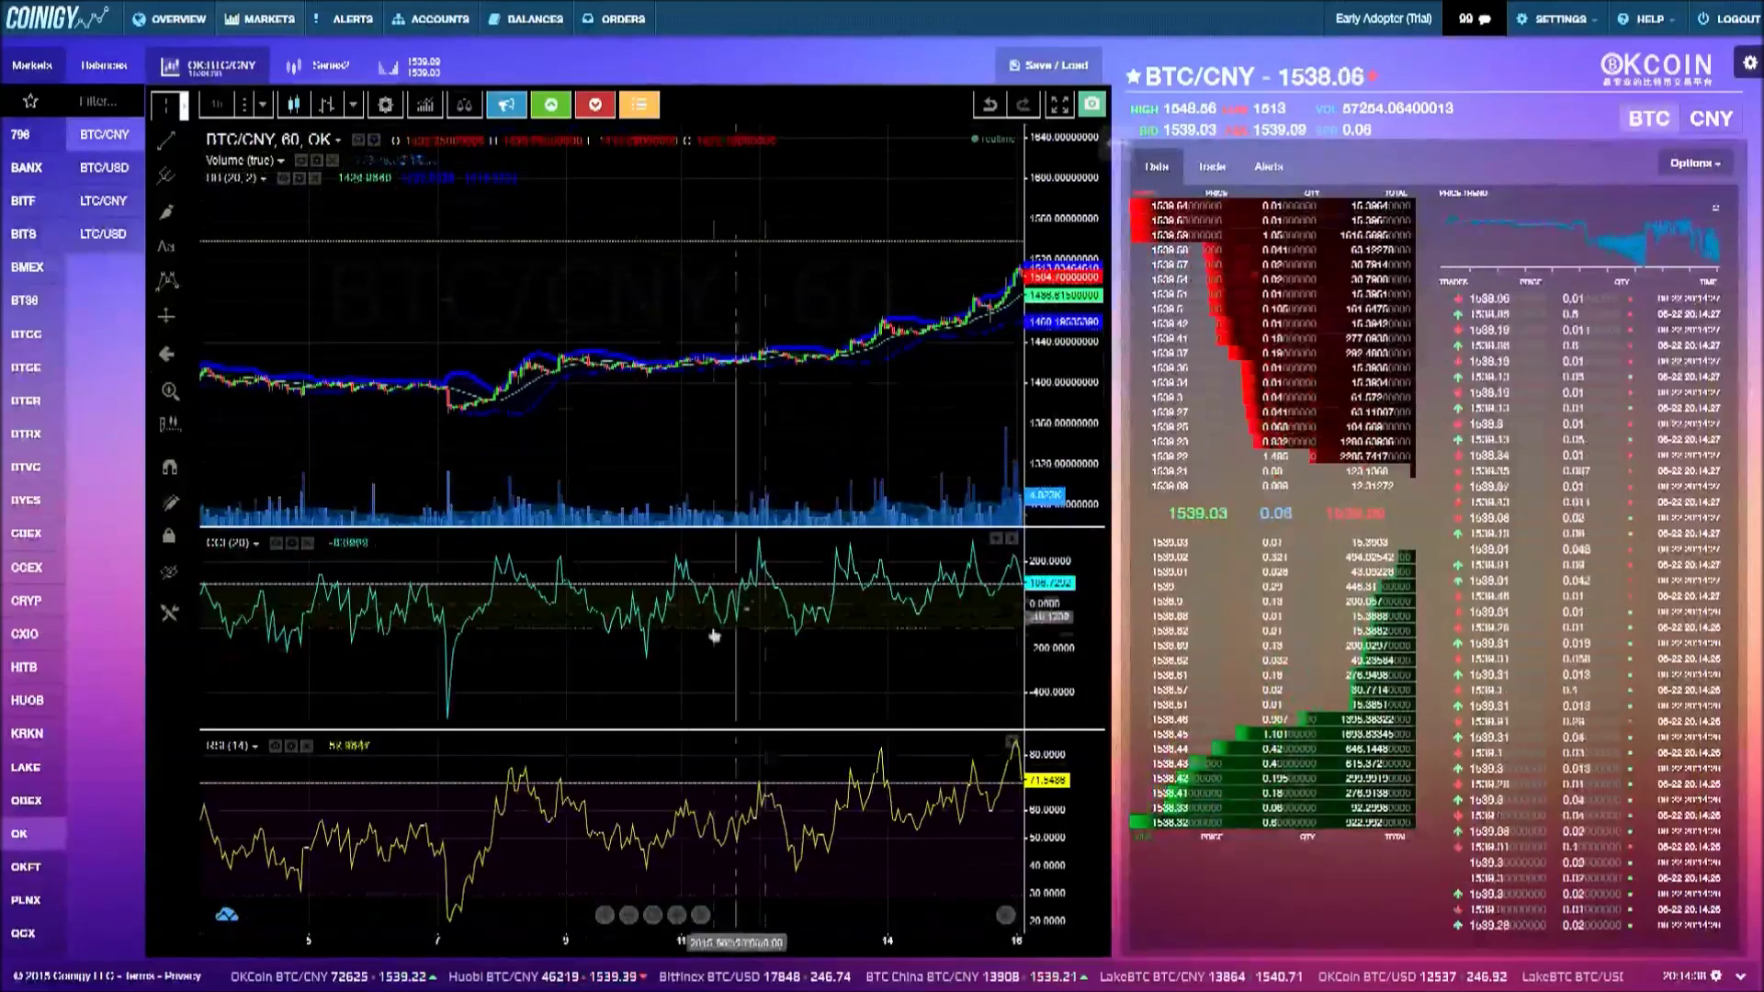
left_click_drag(580, 492, 907, 489)
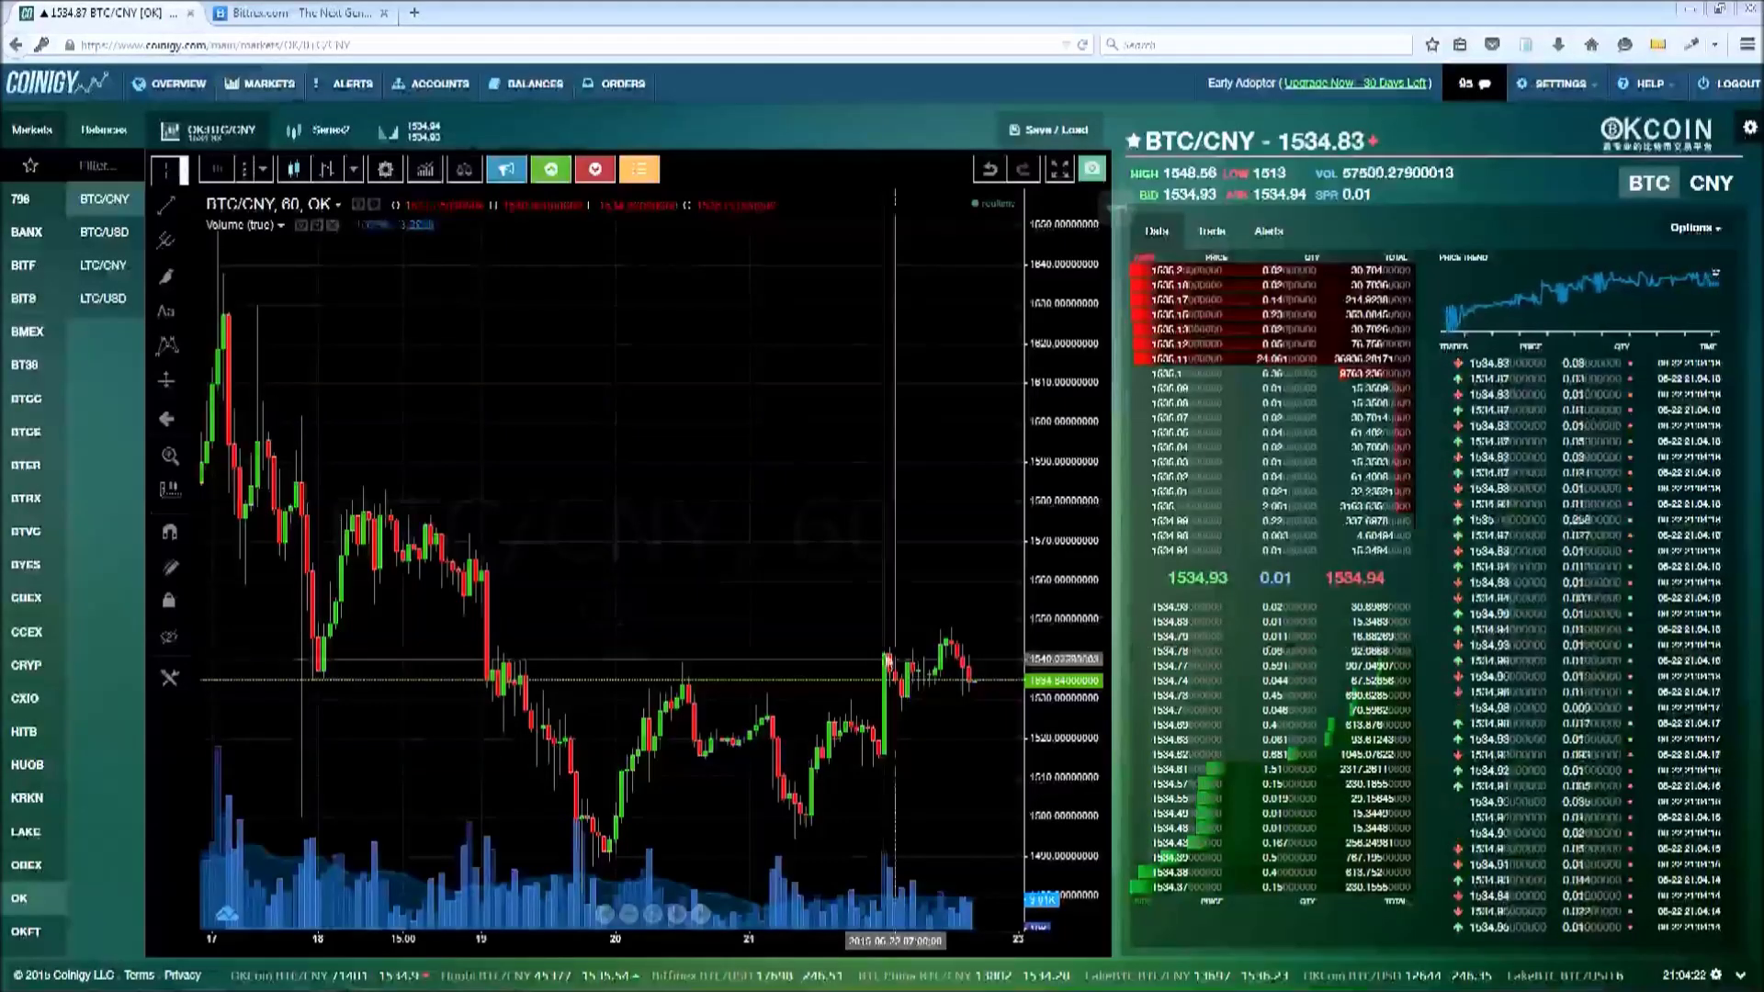
Step: Look through the Trade, Alerts and Data tabs beside the chart
left_click(1209, 233)
left_click(1267, 233)
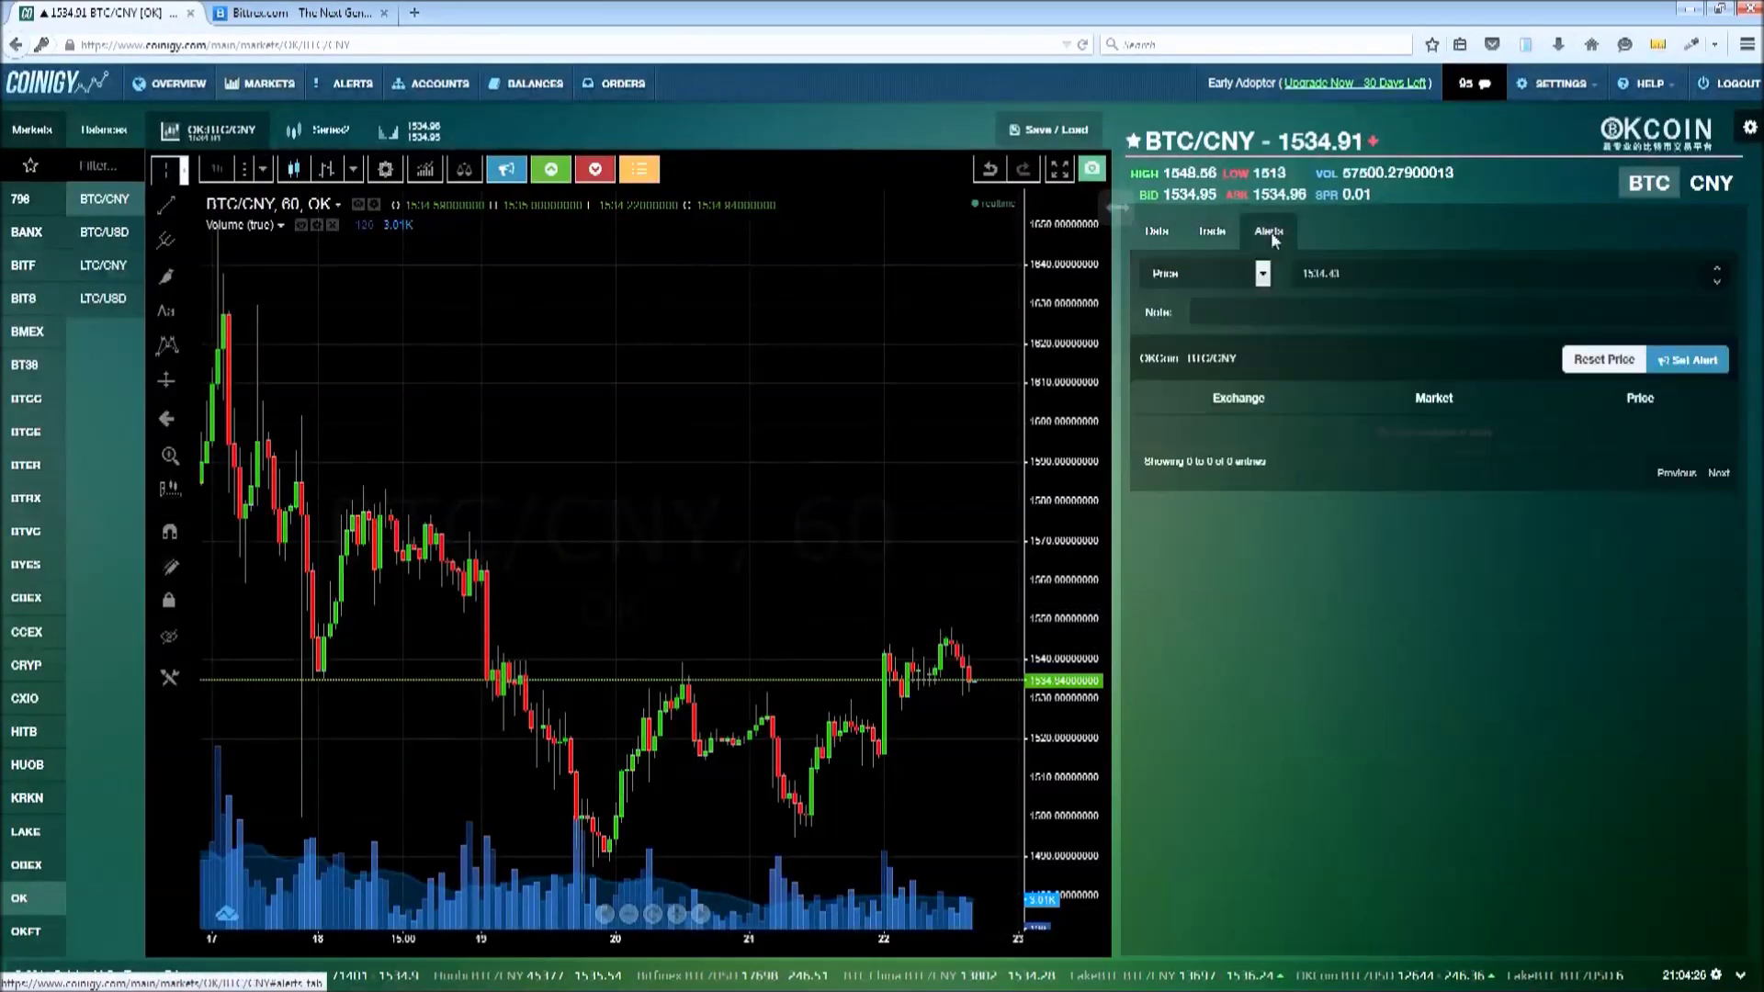
left_click(1159, 235)
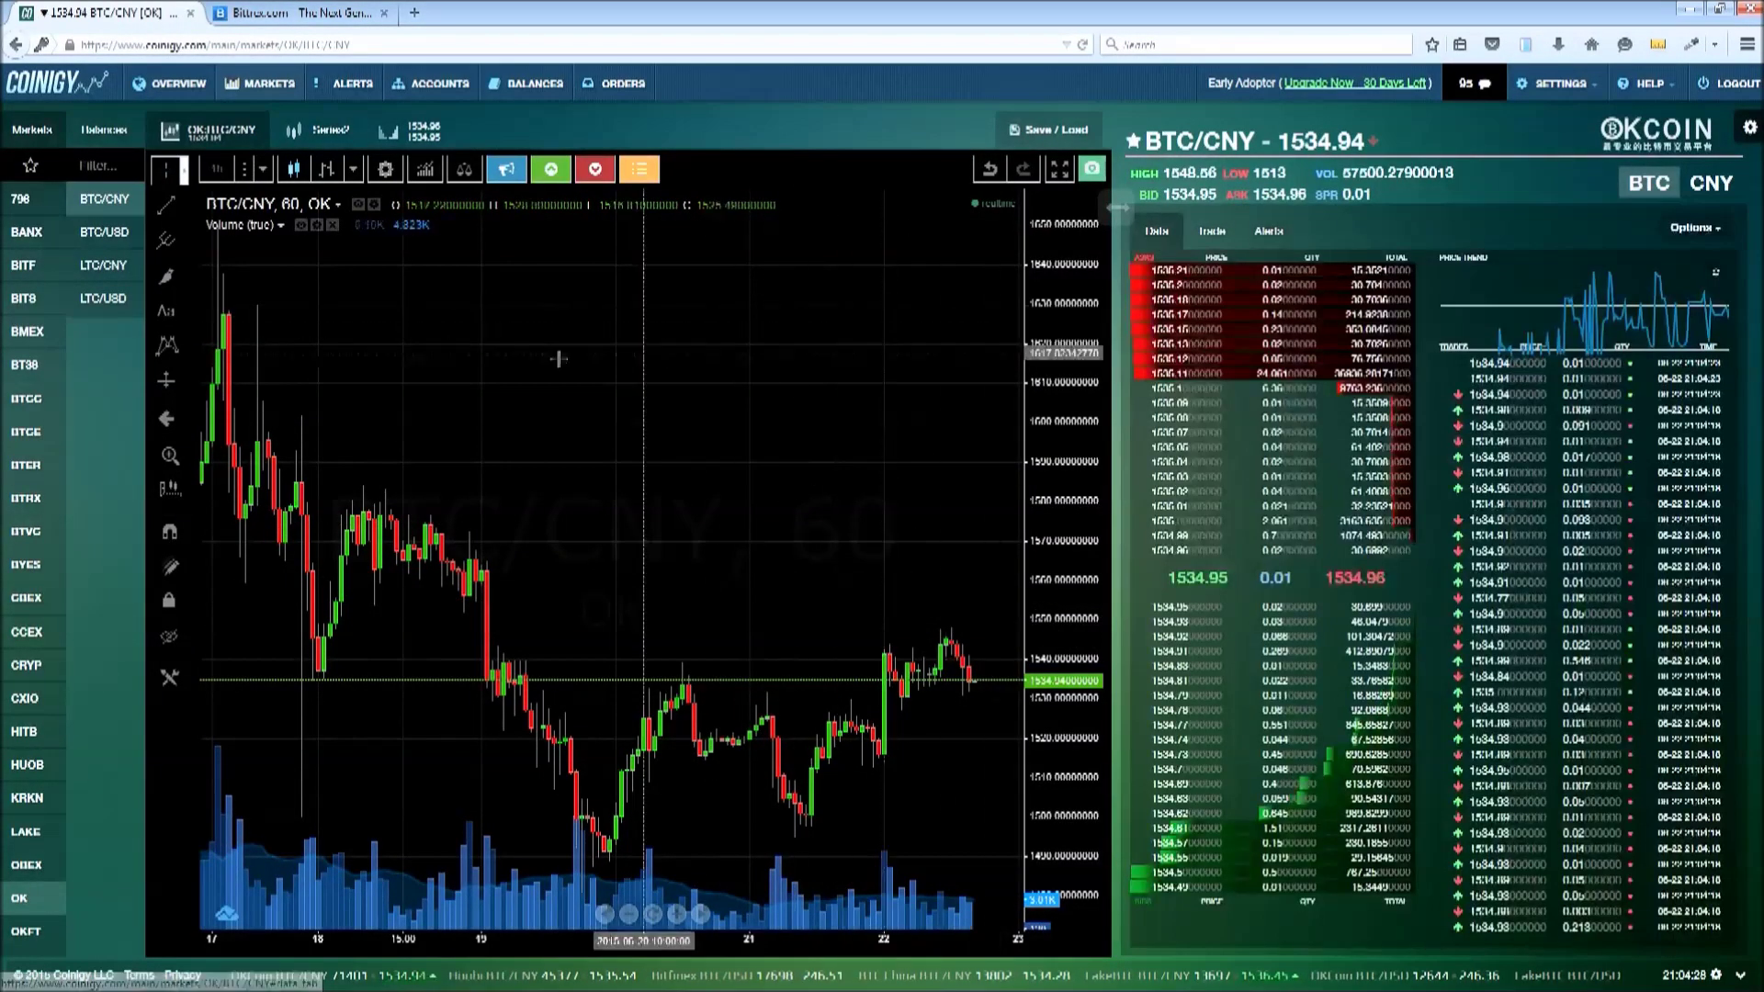
Step: Load the BTC-e BTC/USD market and zoom out on its chart
left_click(26, 431)
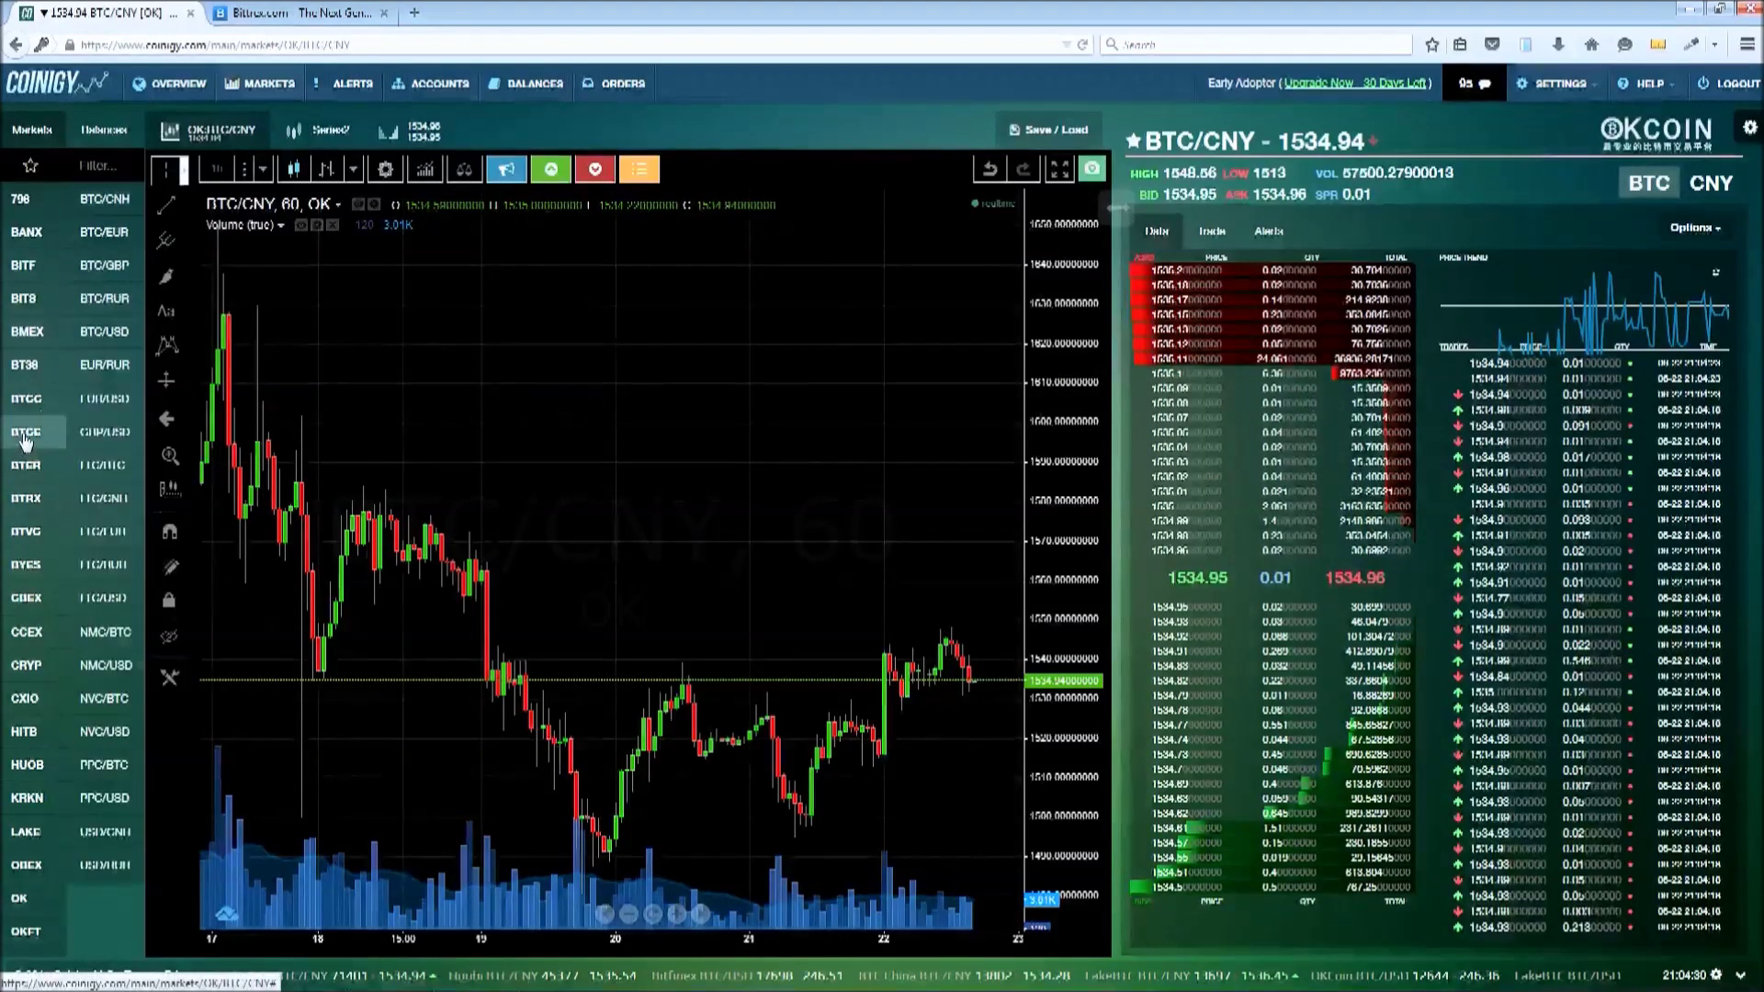
left_click(99, 333)
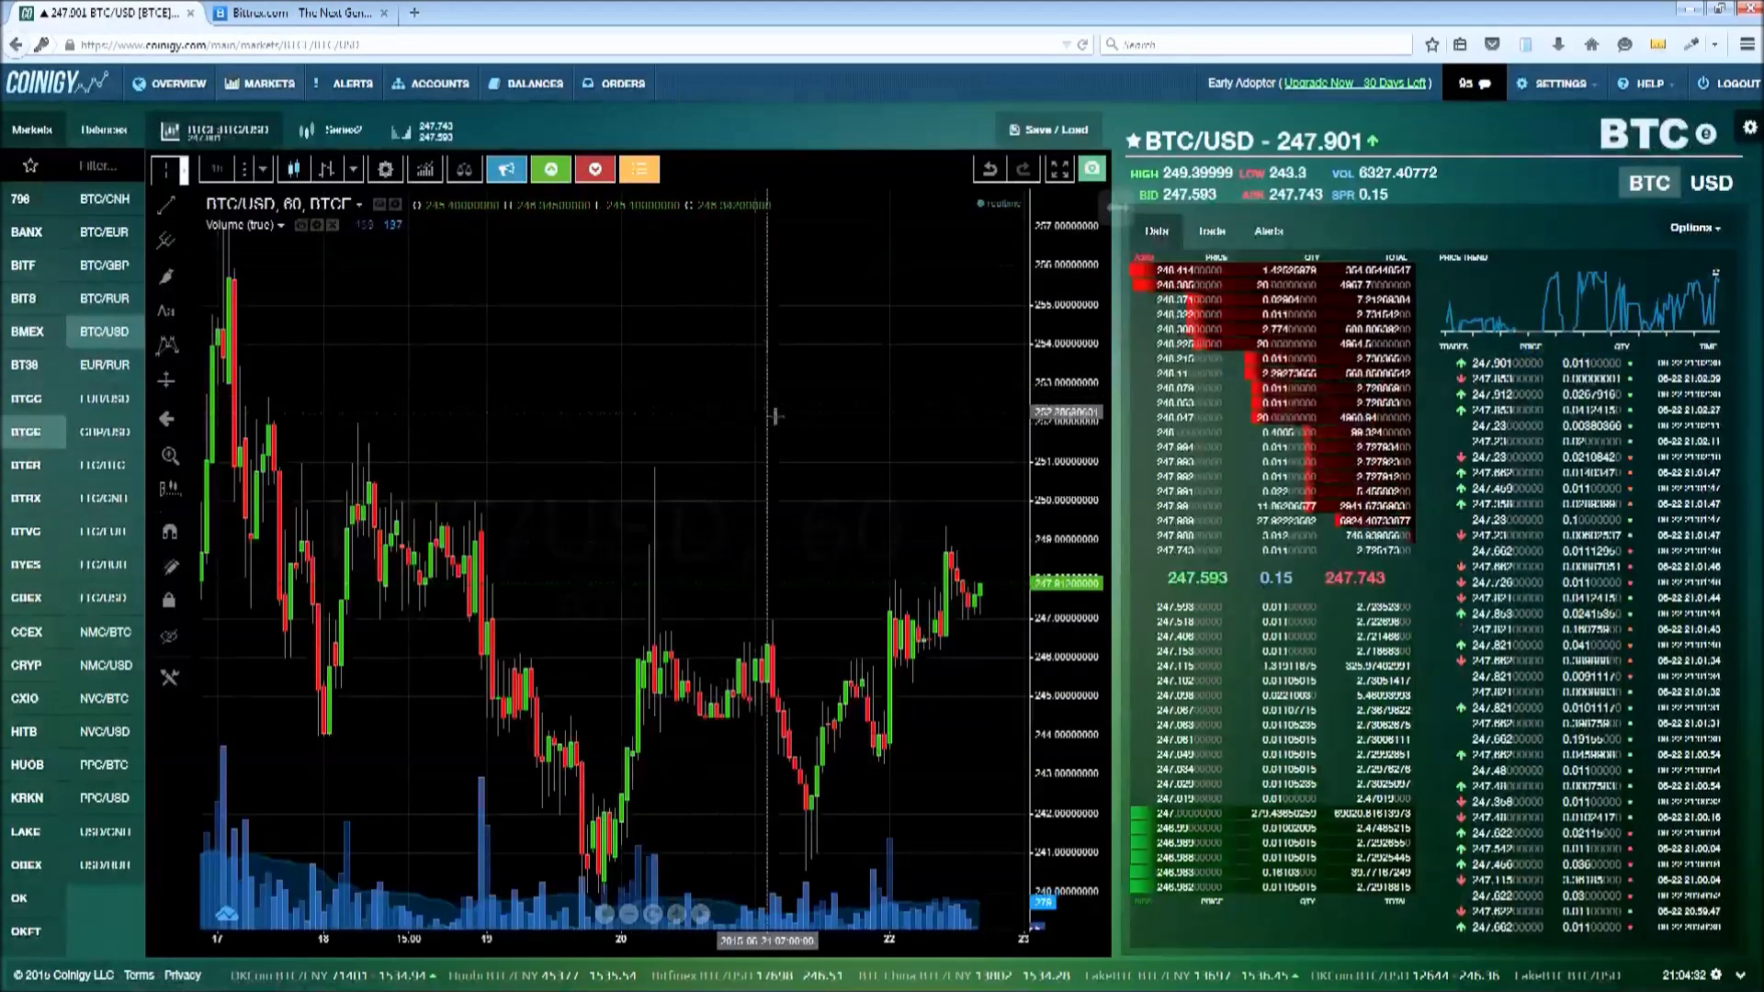
scroll(897, 394, "down", 3)
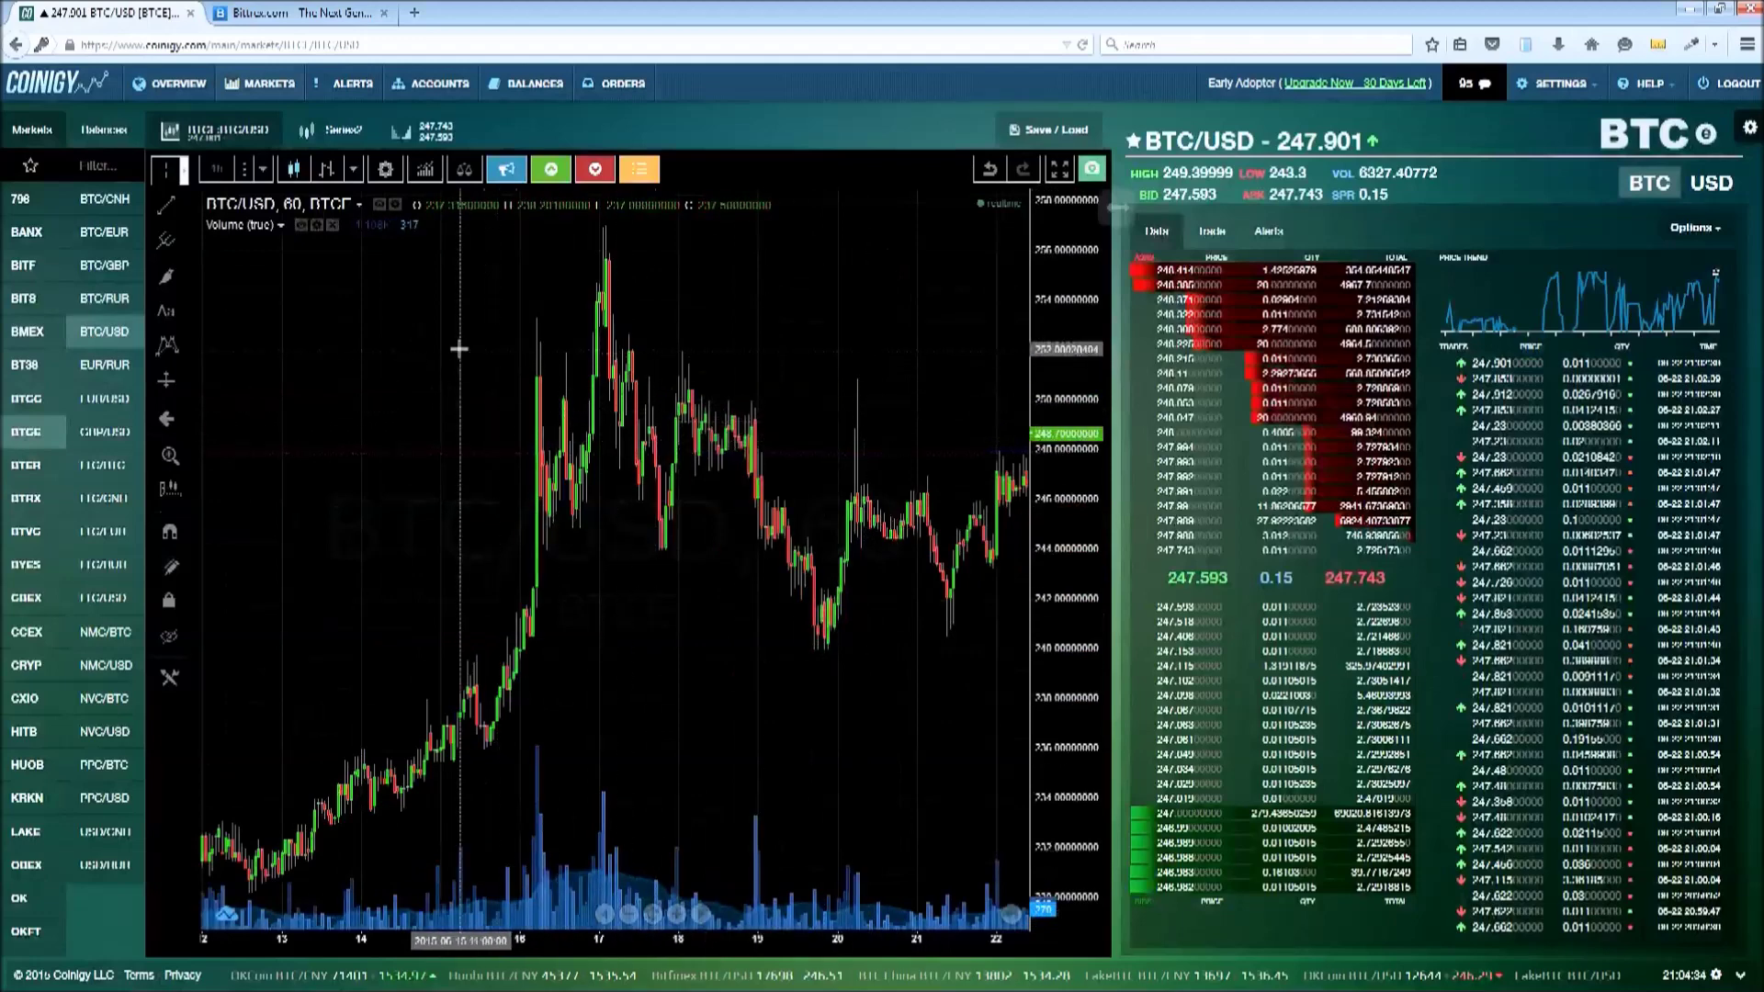
scroll(279, 341, "down", 2)
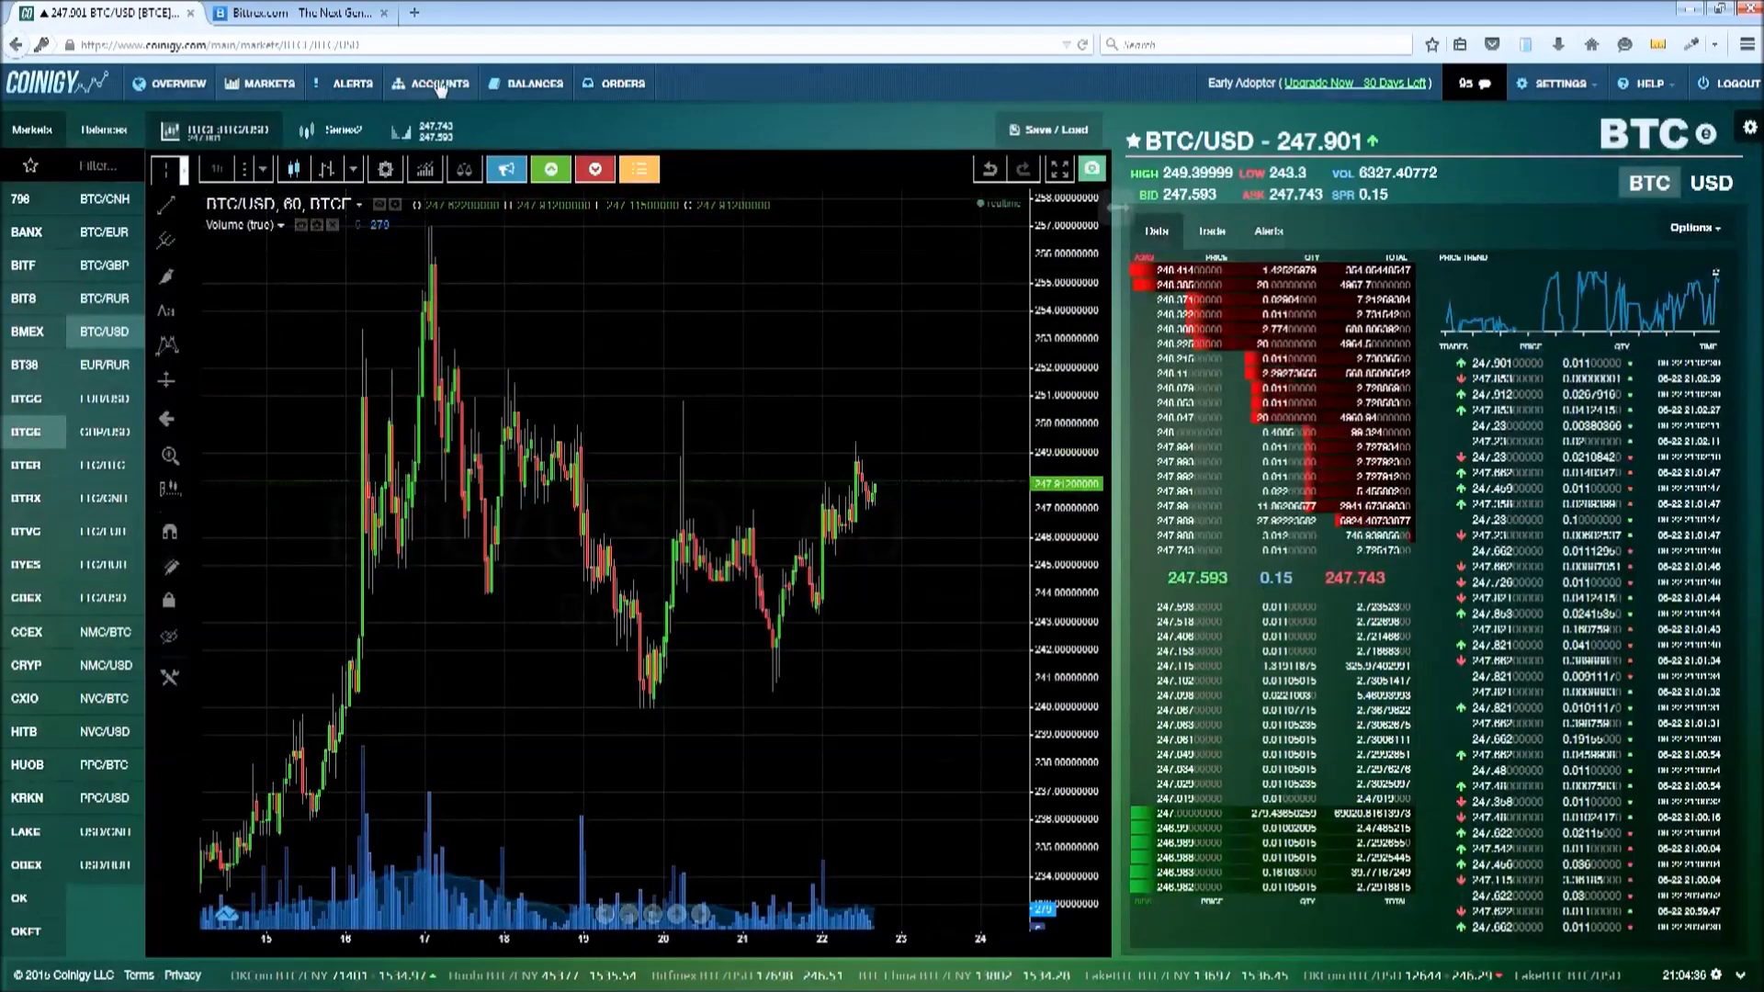
left_click(439, 85)
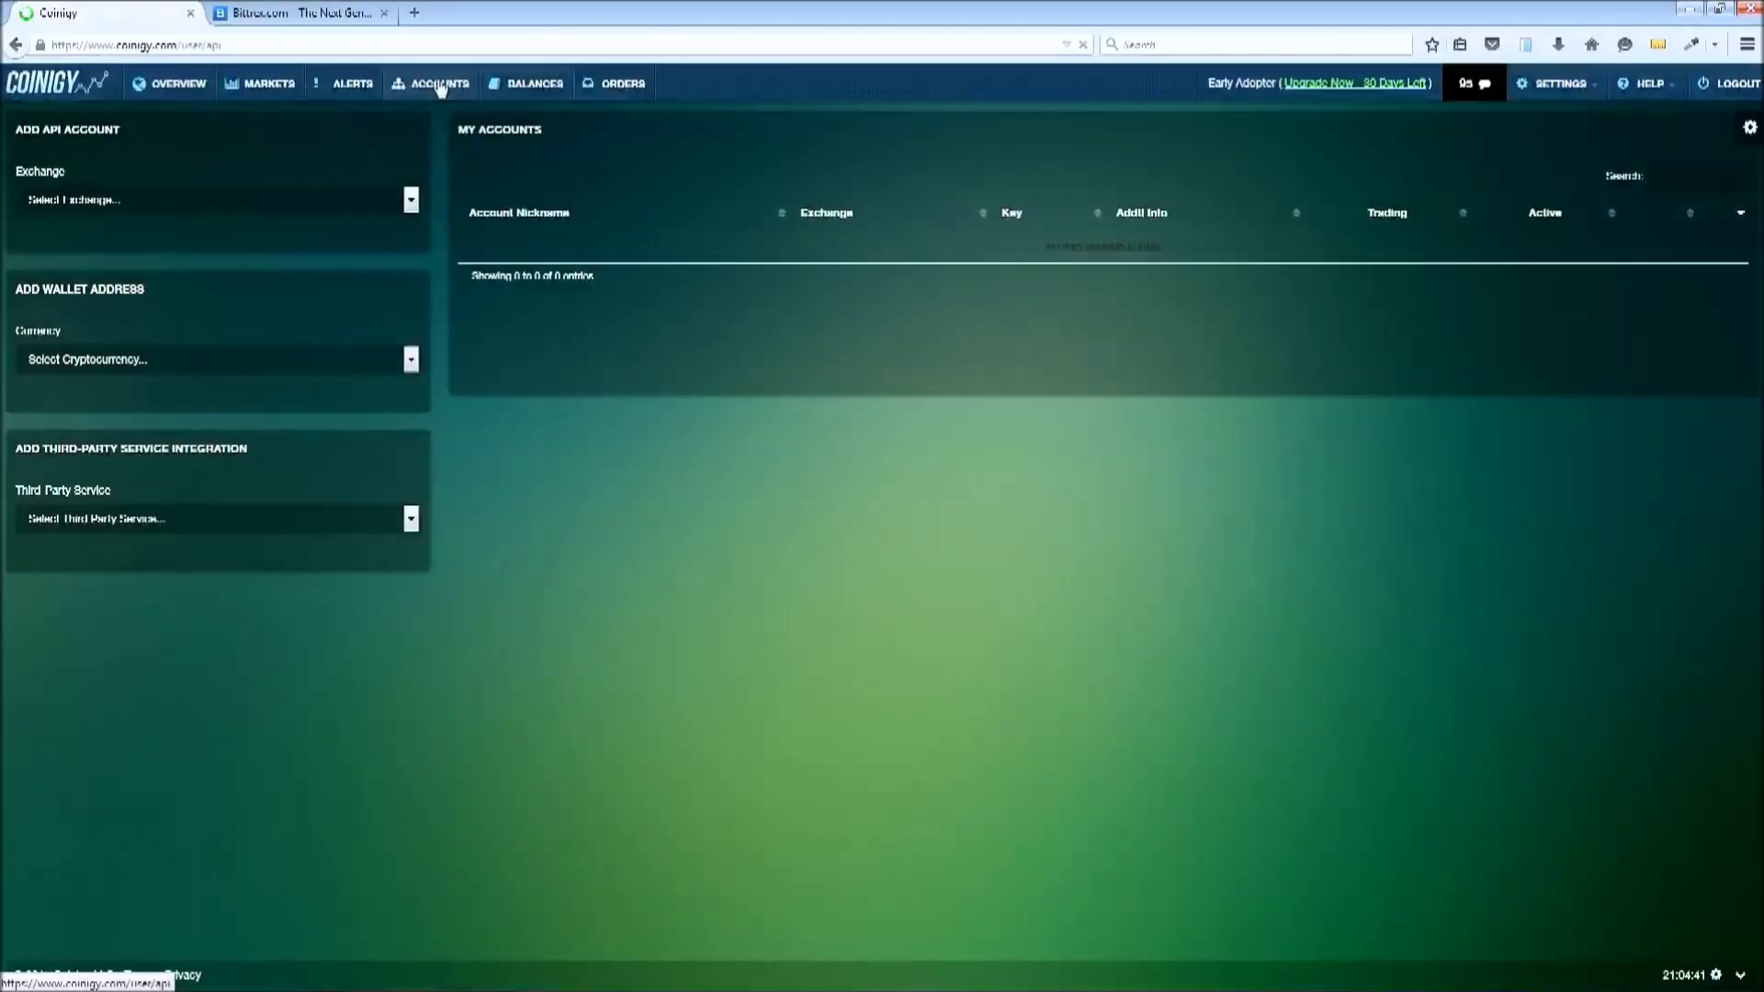
Step: Pick BITX - Bittrex as the new API account's exchange, then switch to the Bittrex tab
left_click(262, 207)
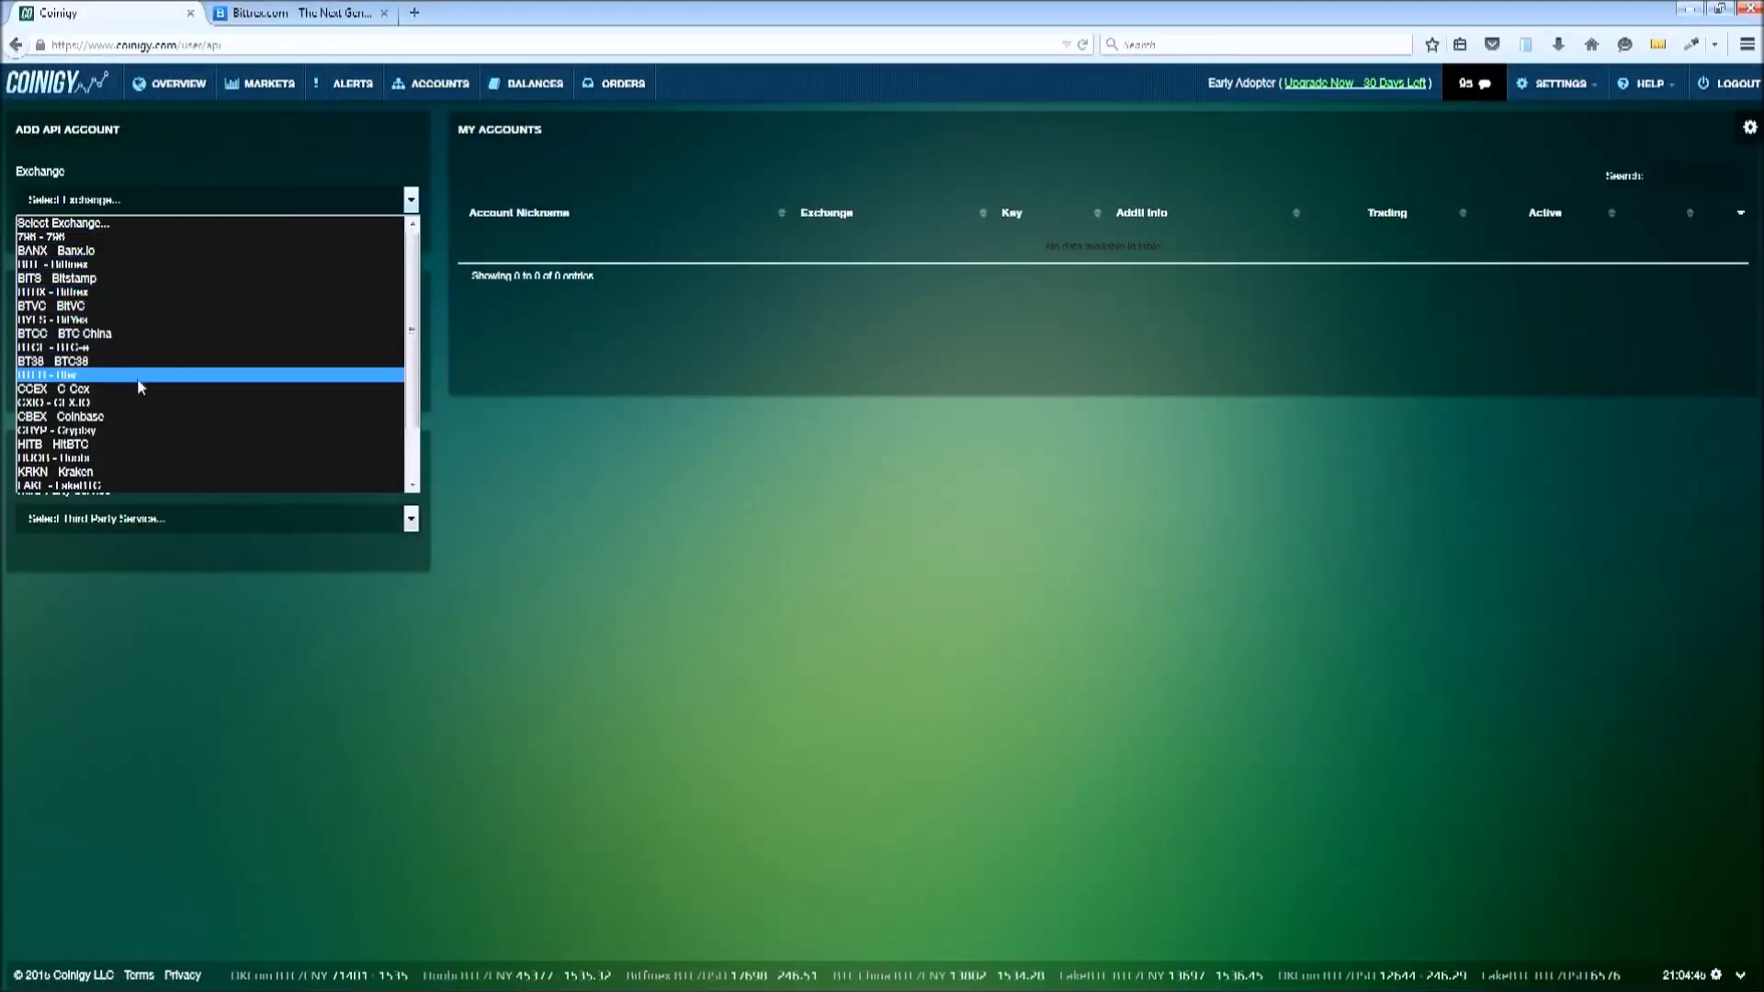
left_click(143, 291)
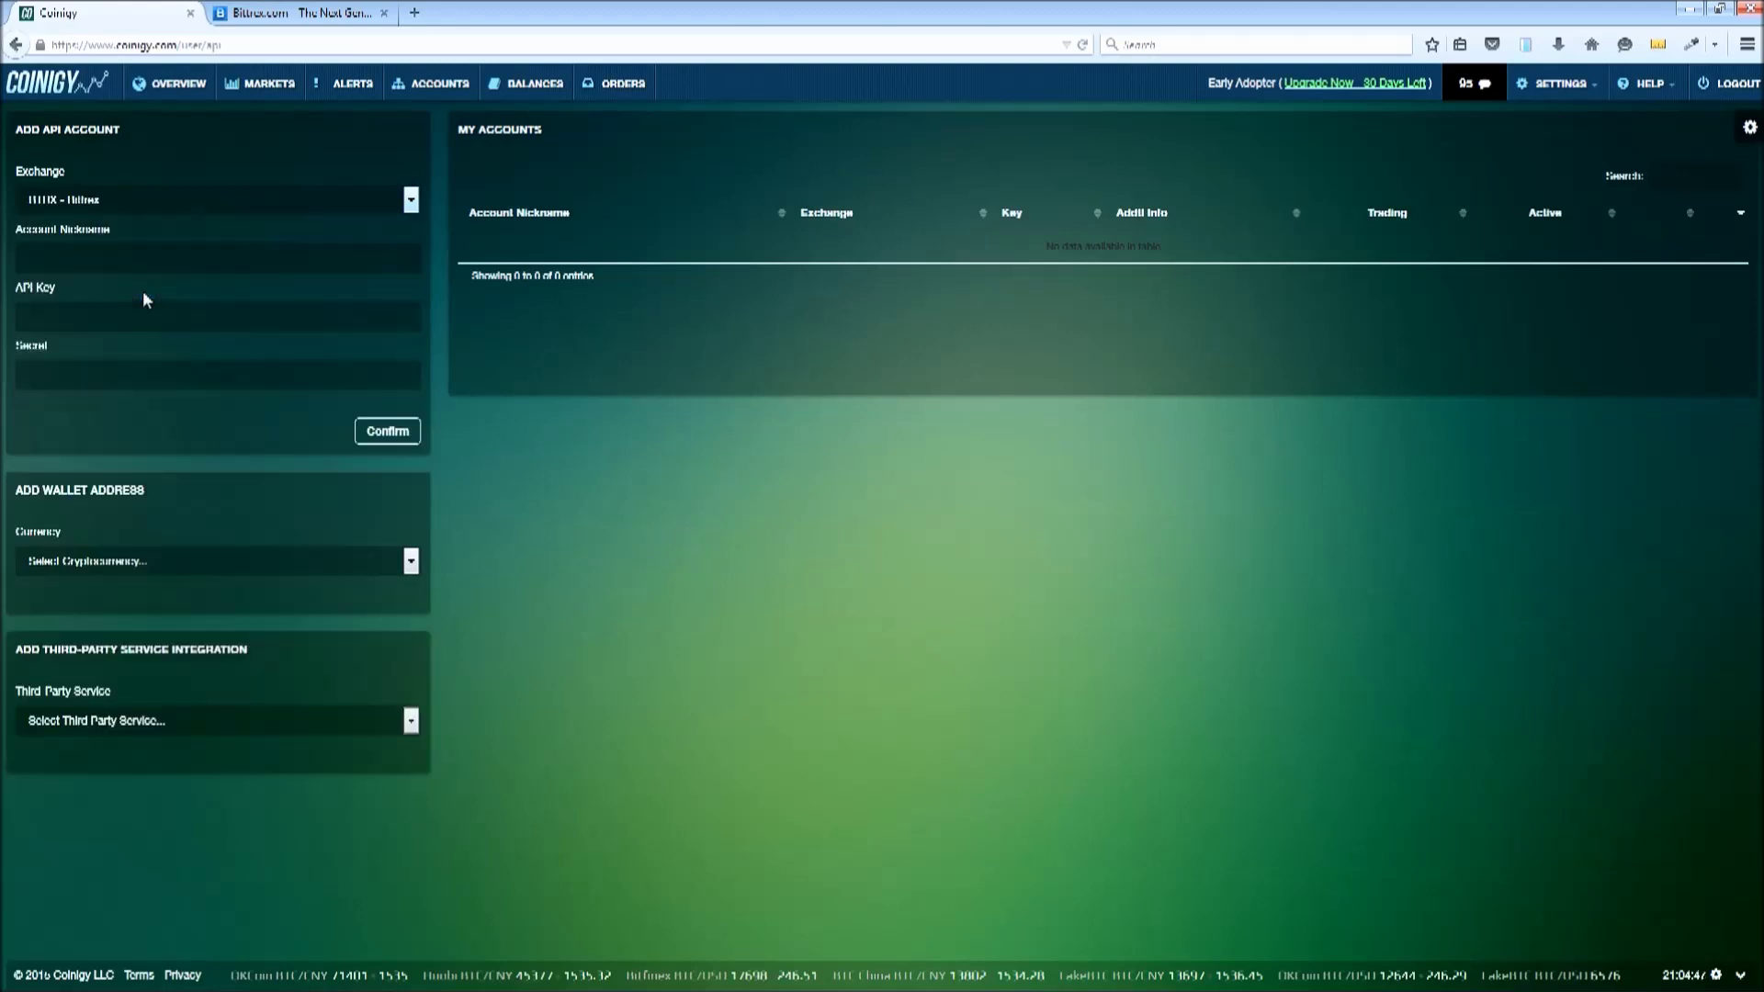
left_click(312, 23)
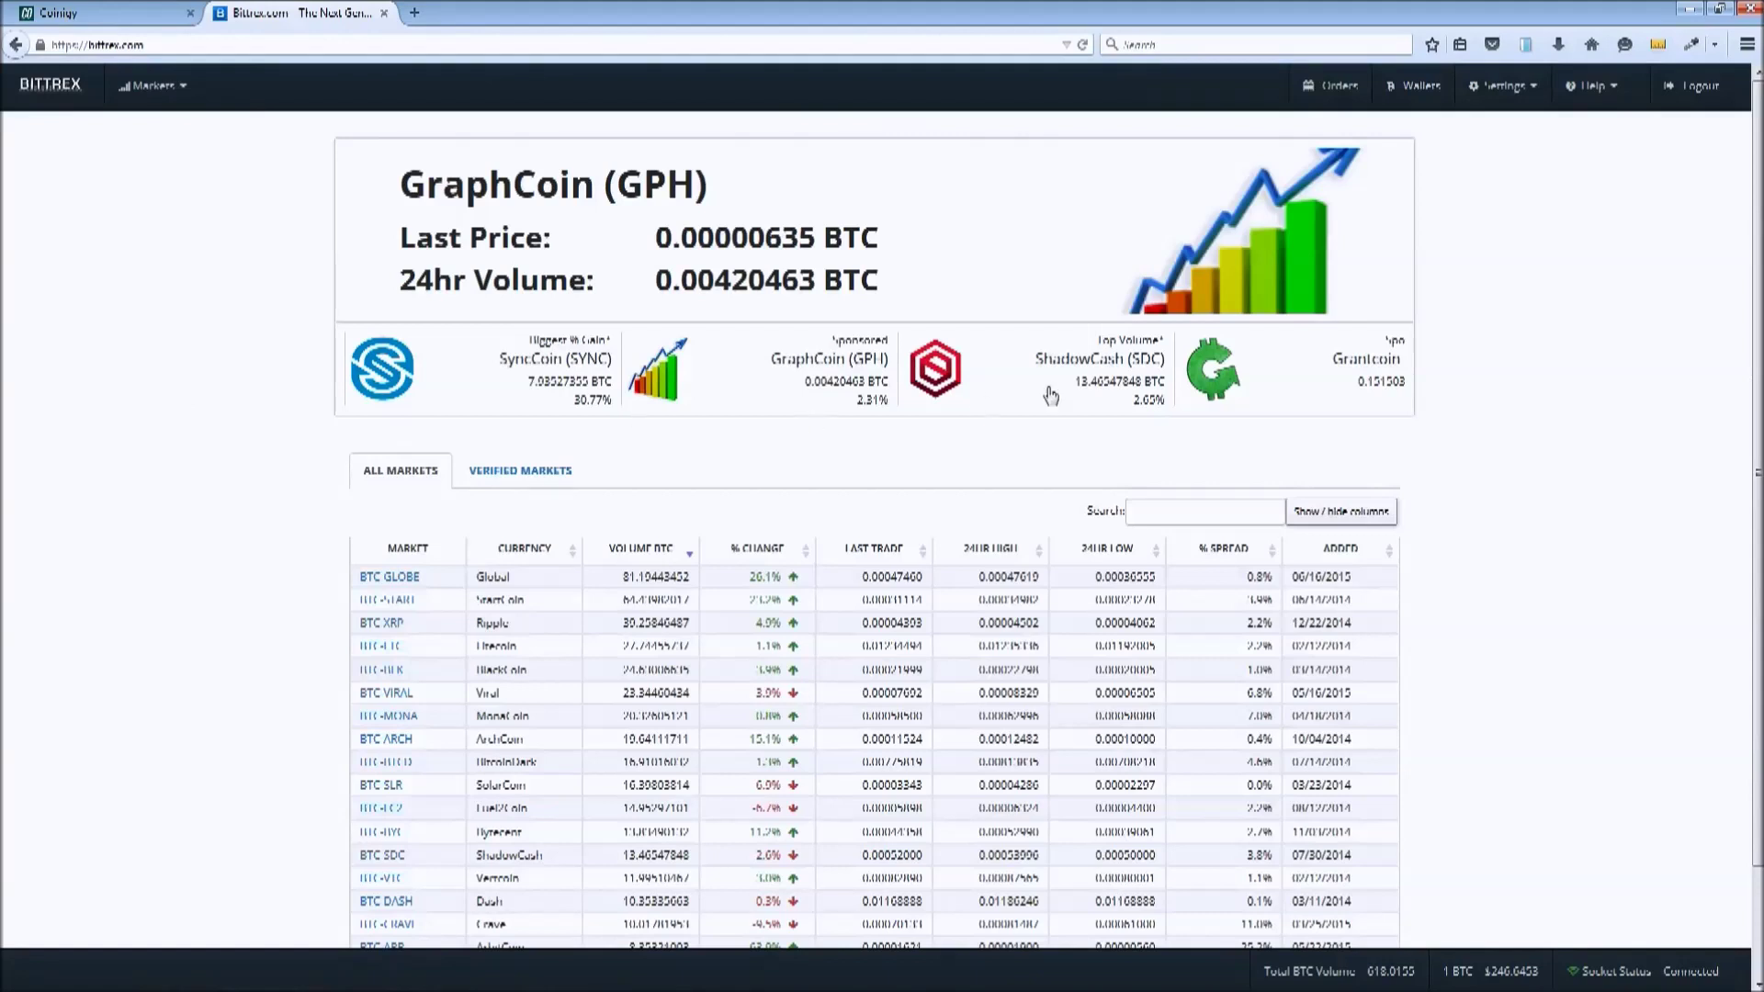
Step: Create a new Bittrex API key with read info, limit trade and market trade permissions
left_click(1503, 86)
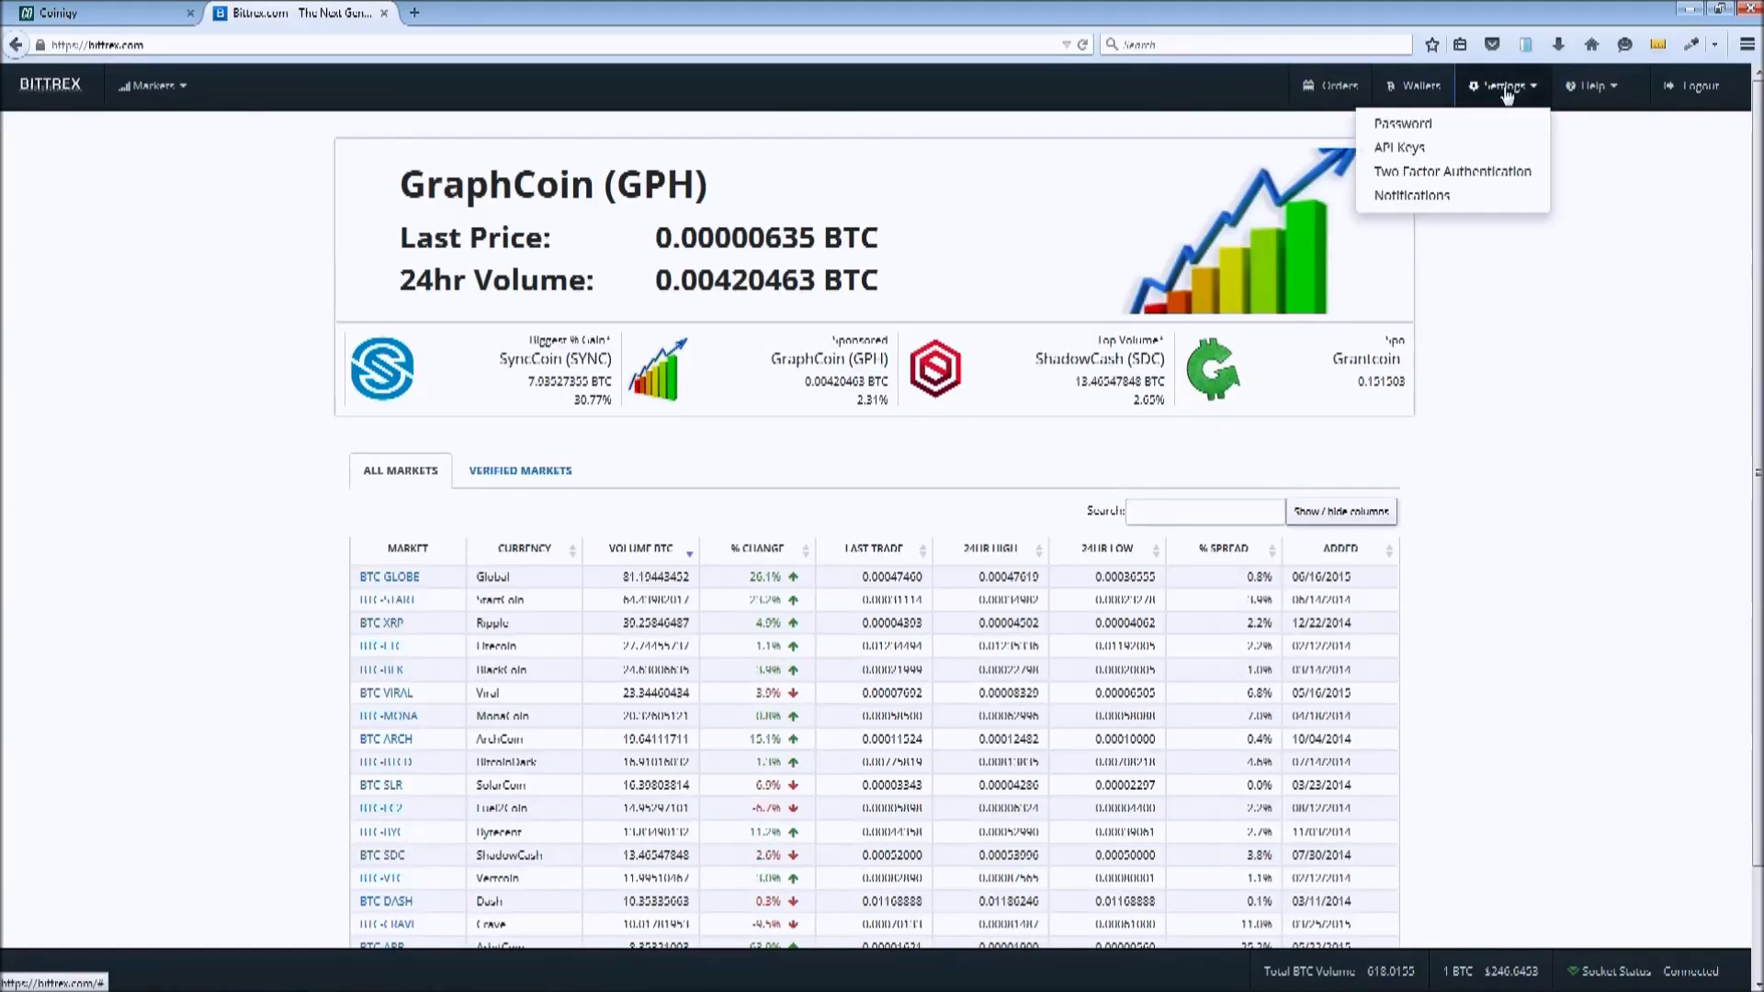
left_click(1415, 151)
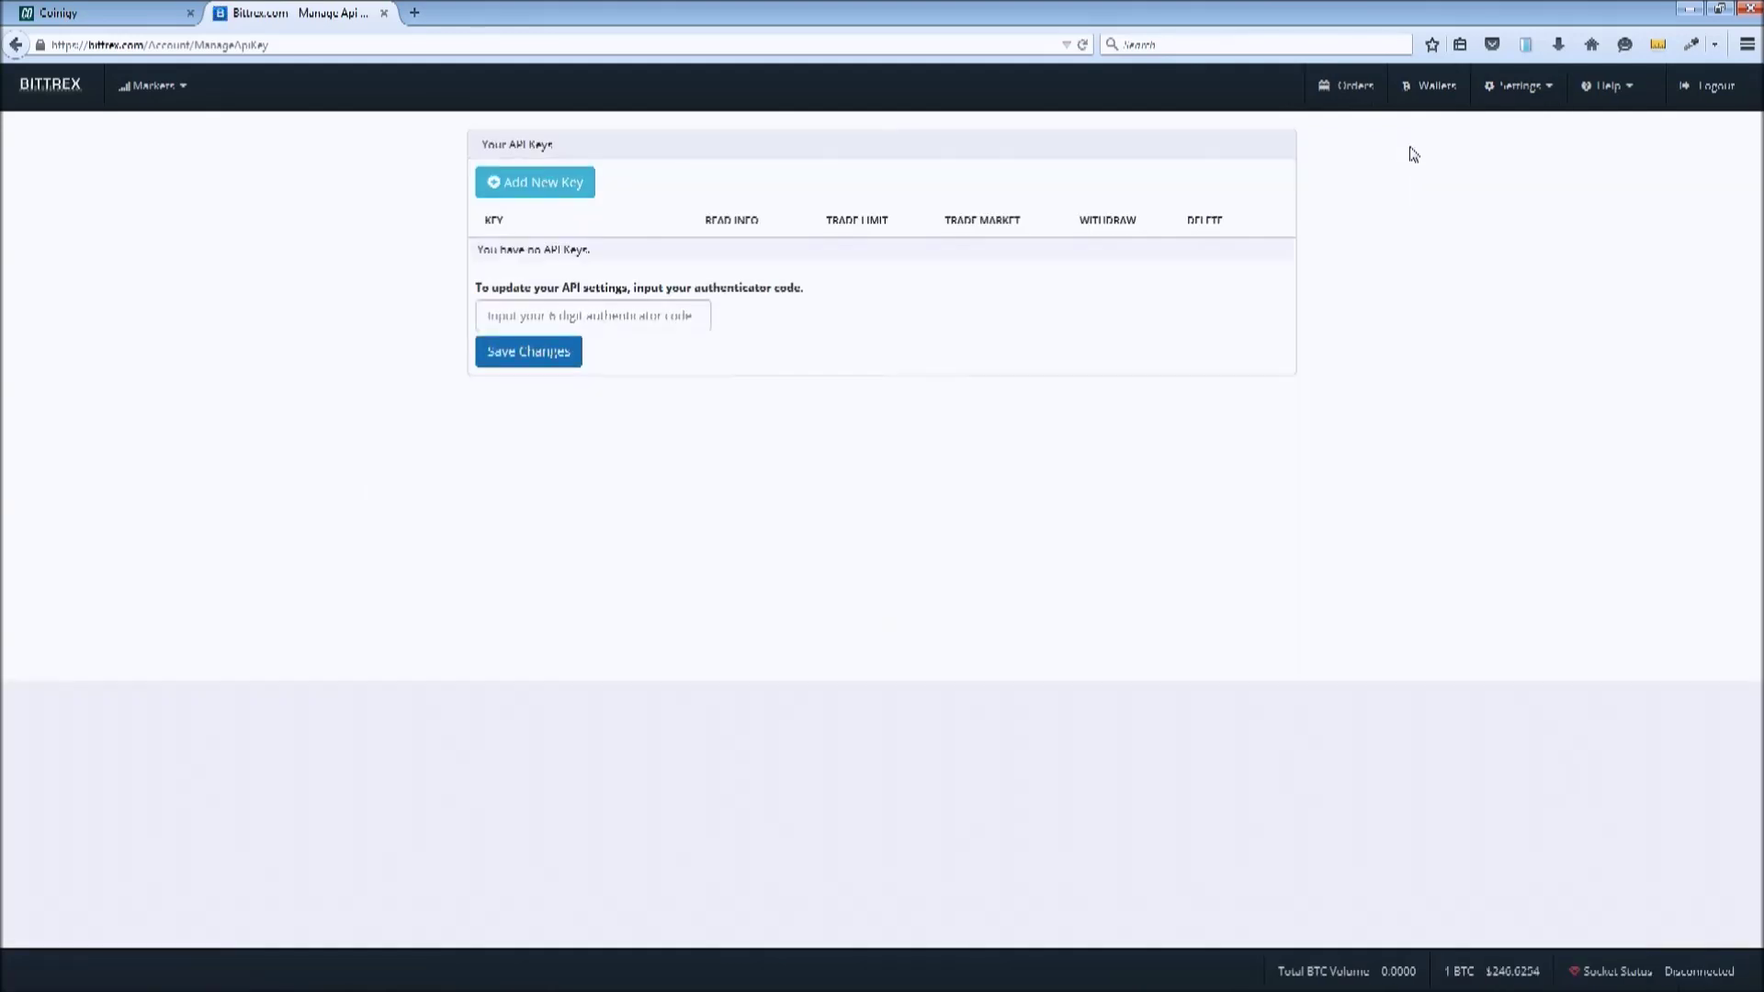
left_click(562, 186)
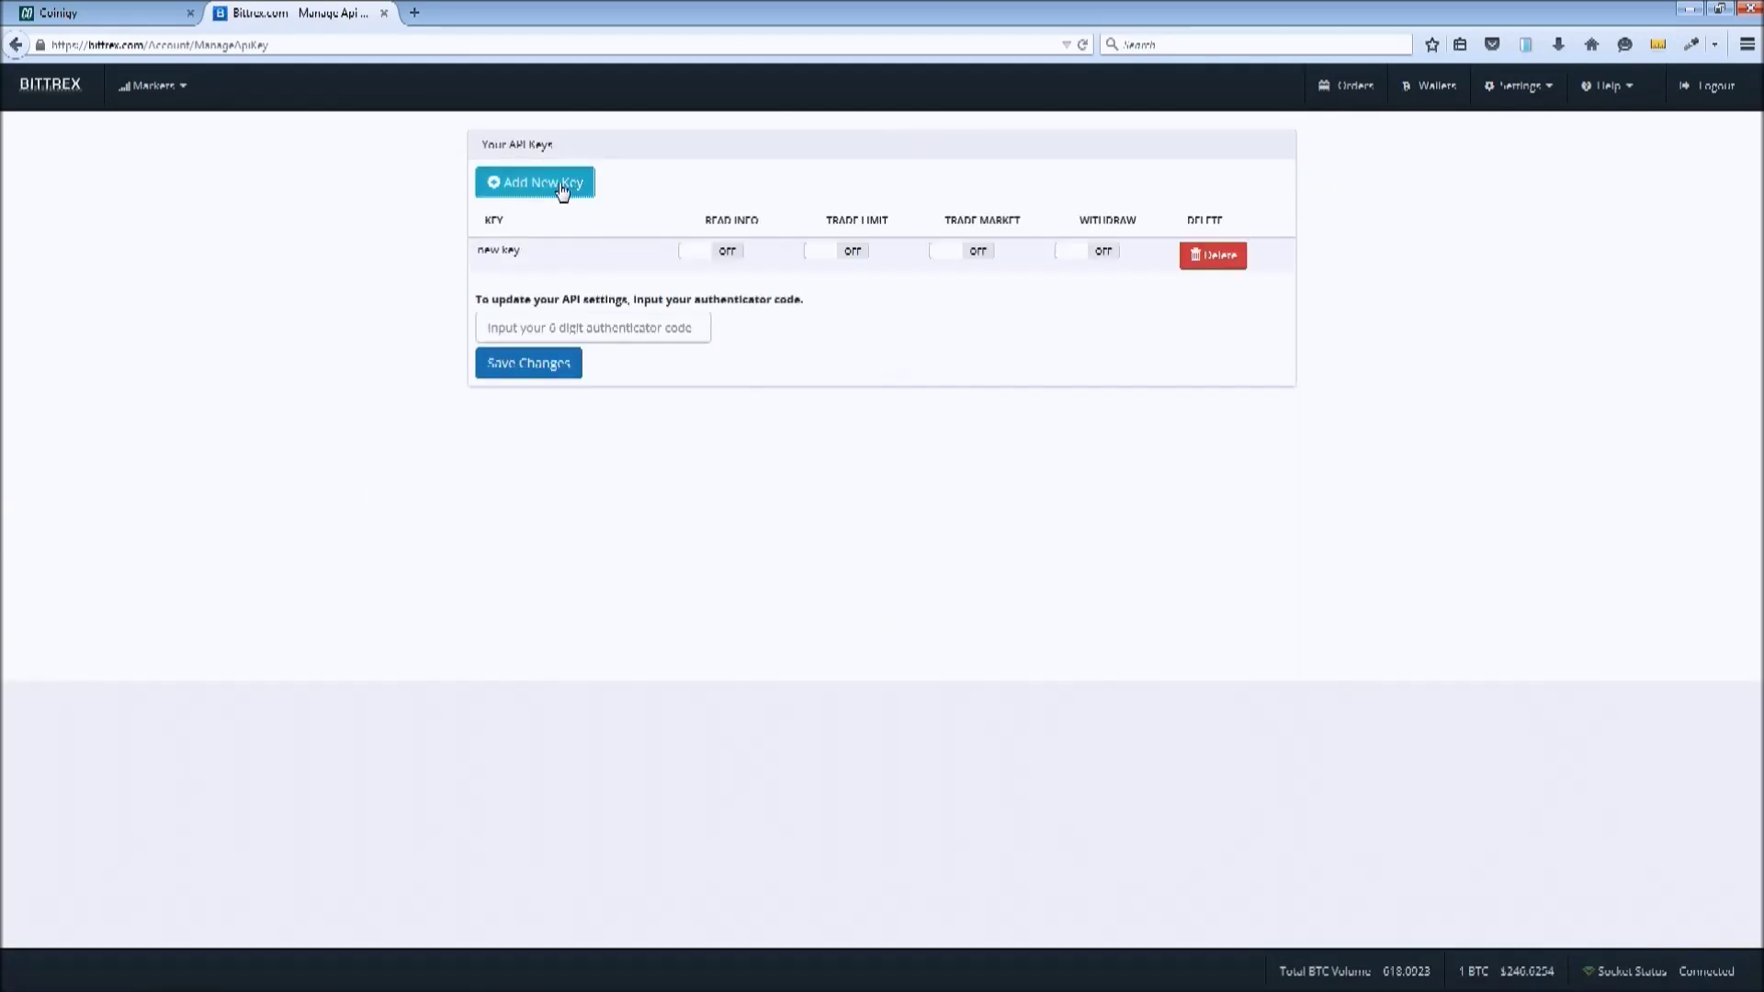
left_click(711, 253)
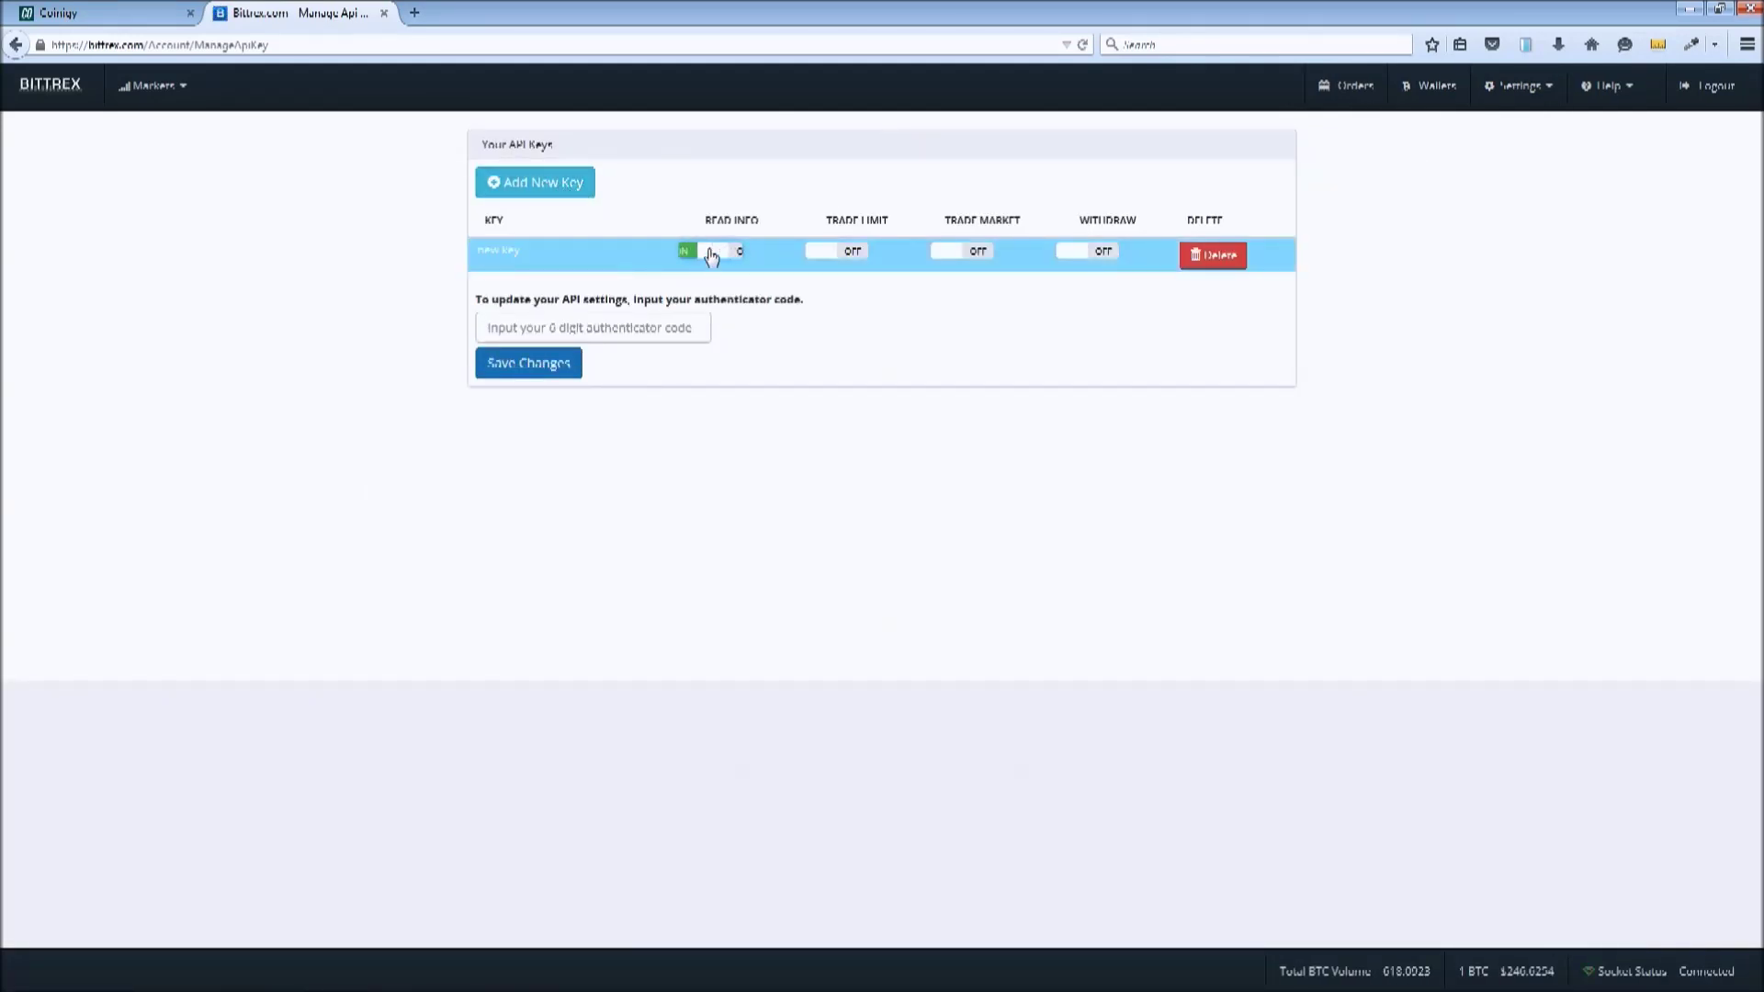
left_click(834, 257)
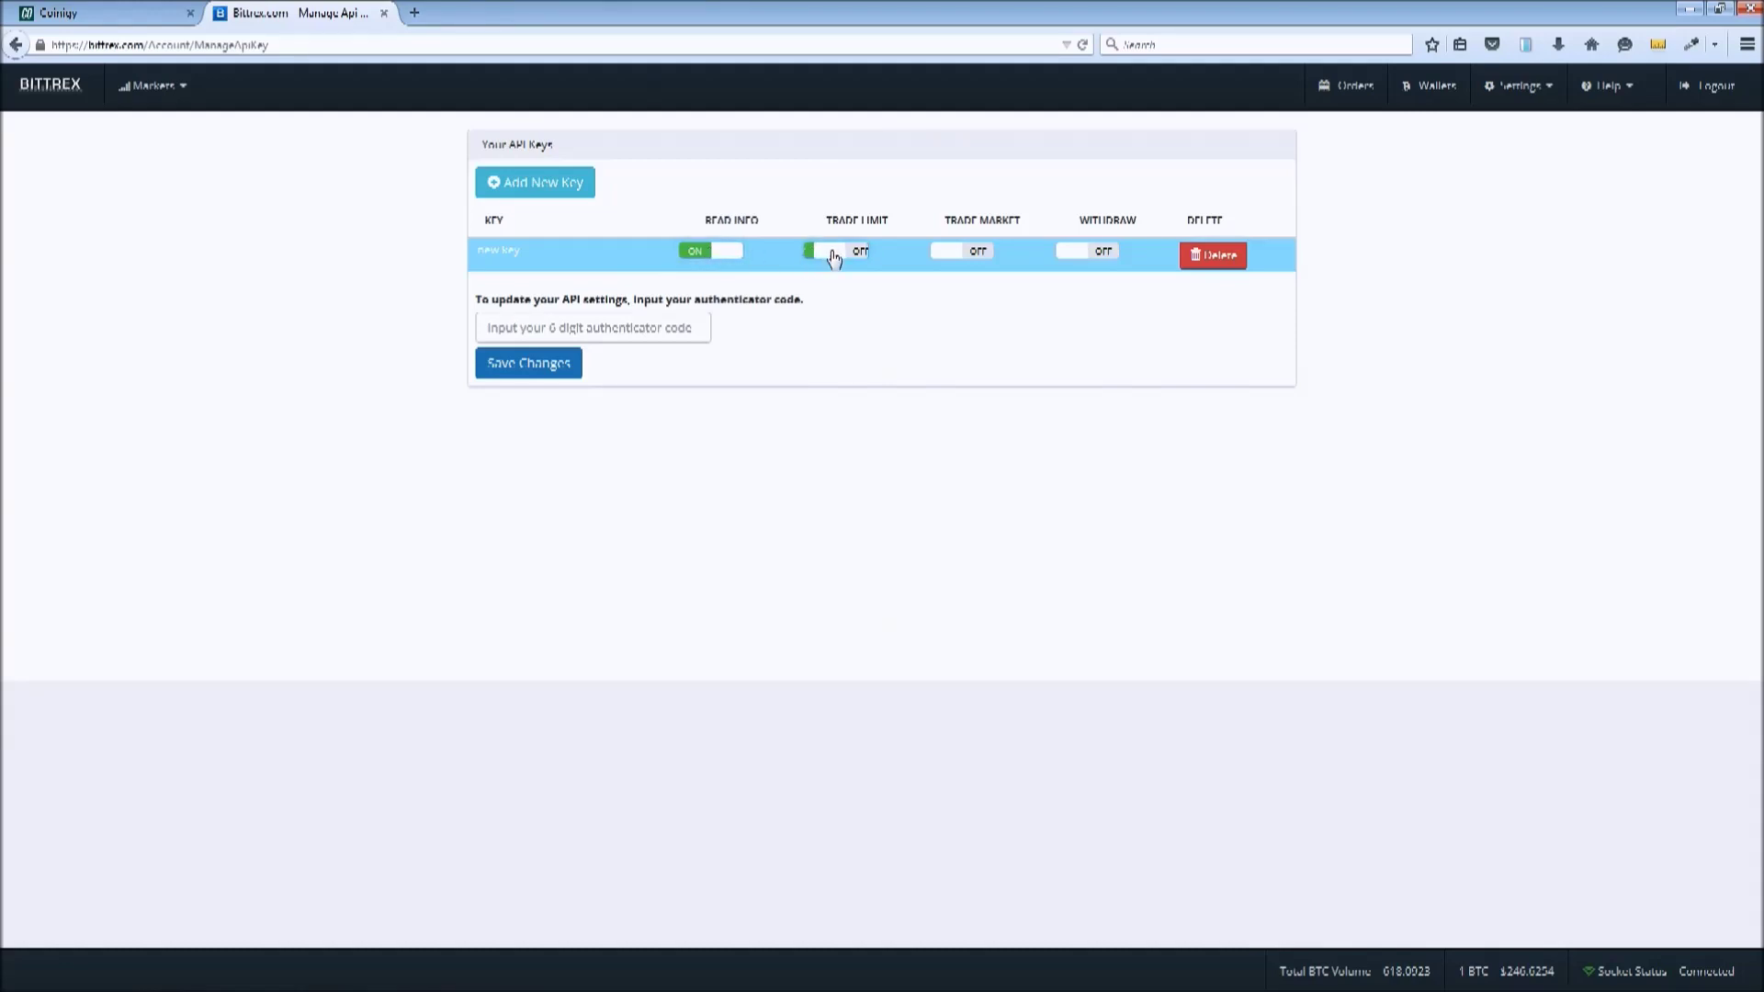
left_click(948, 260)
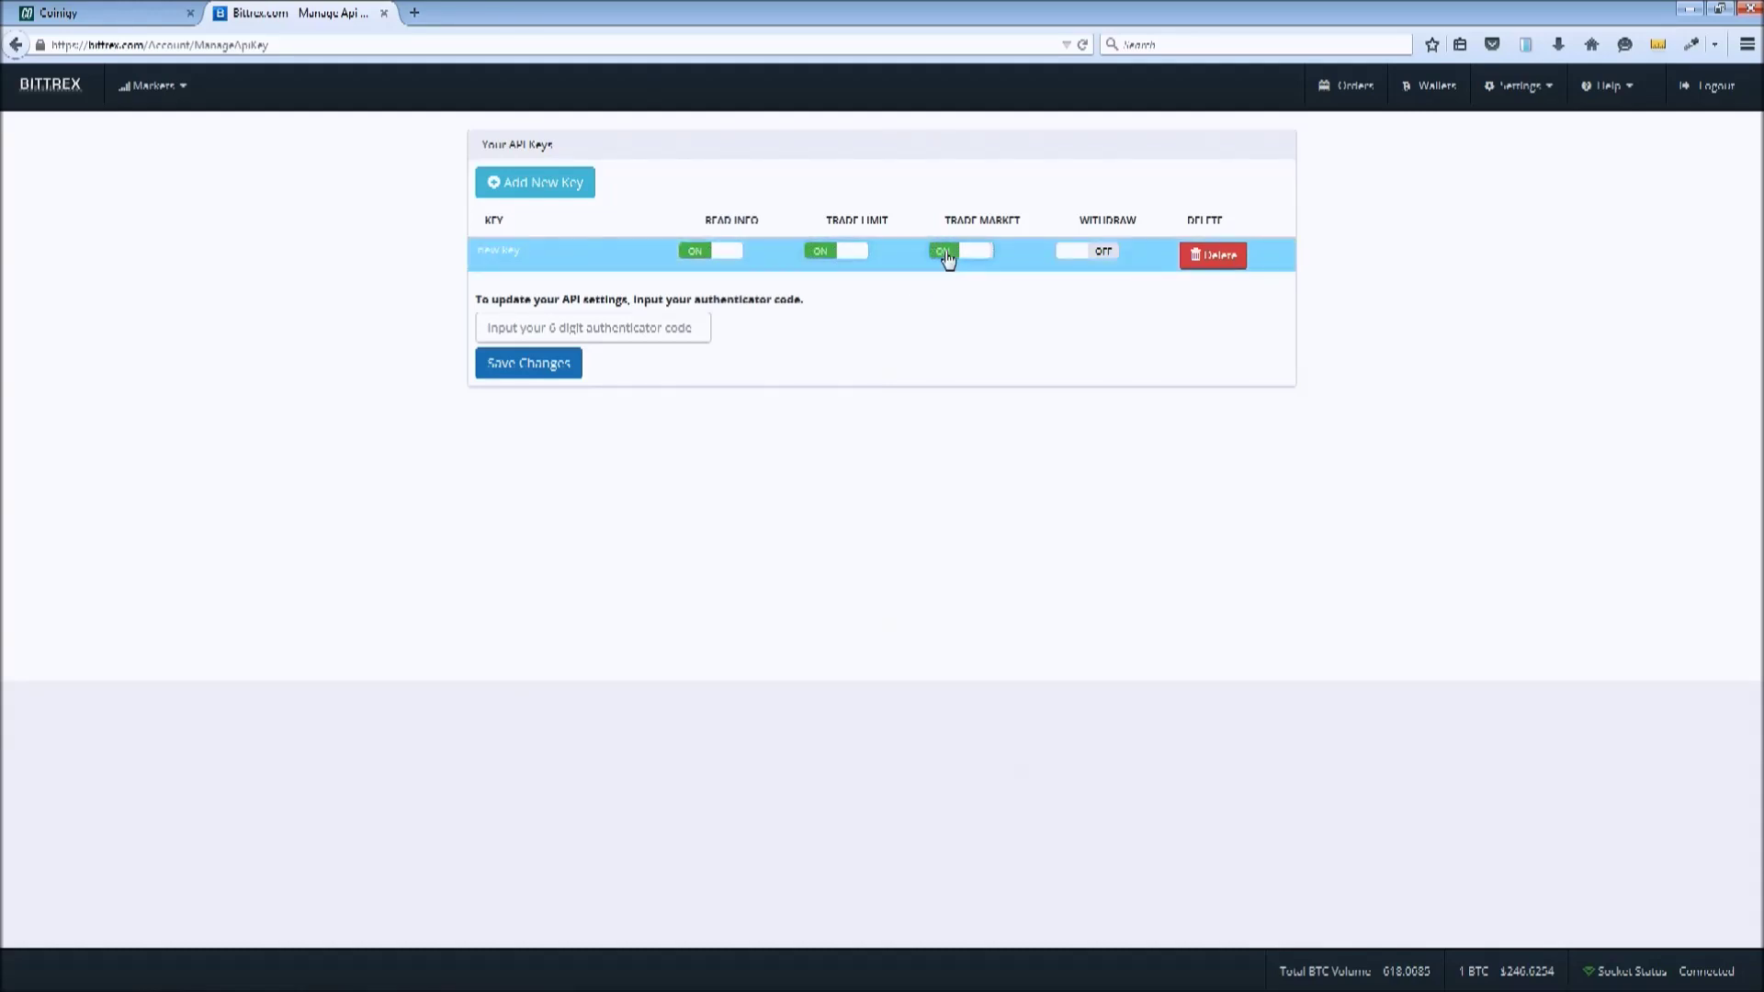
Step: Enter the authenticator code and save the API key permissions
left_click(622, 330)
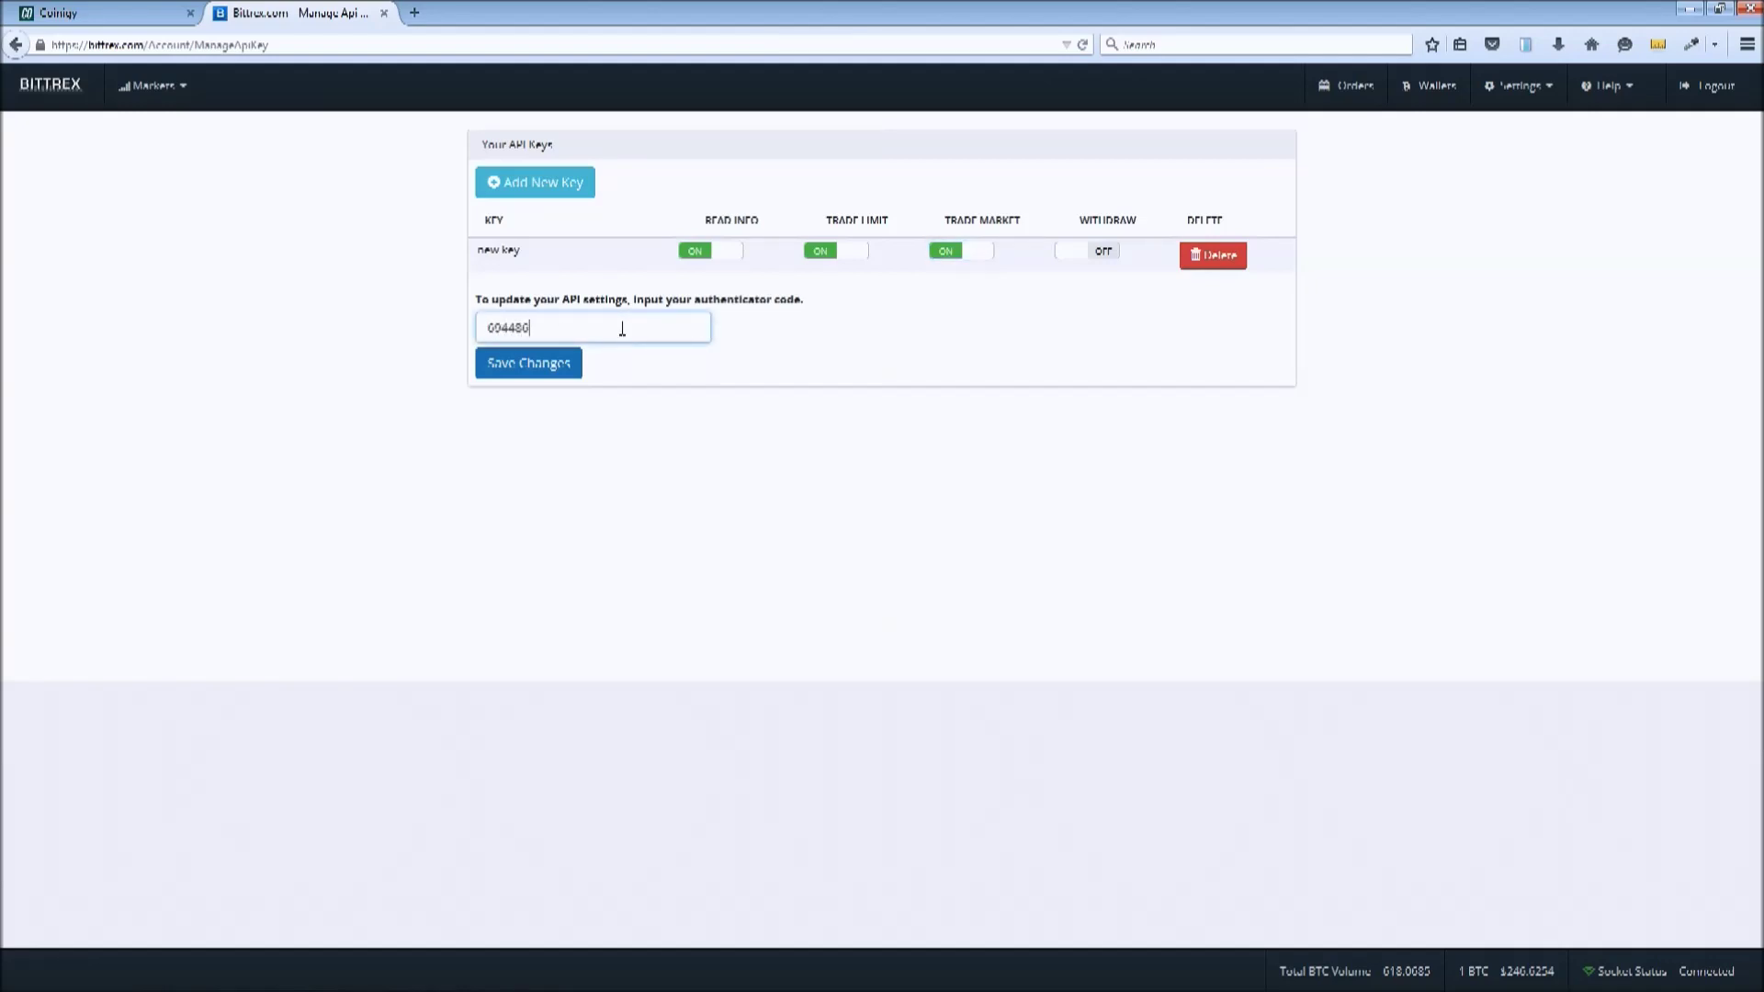
left_click(579, 360)
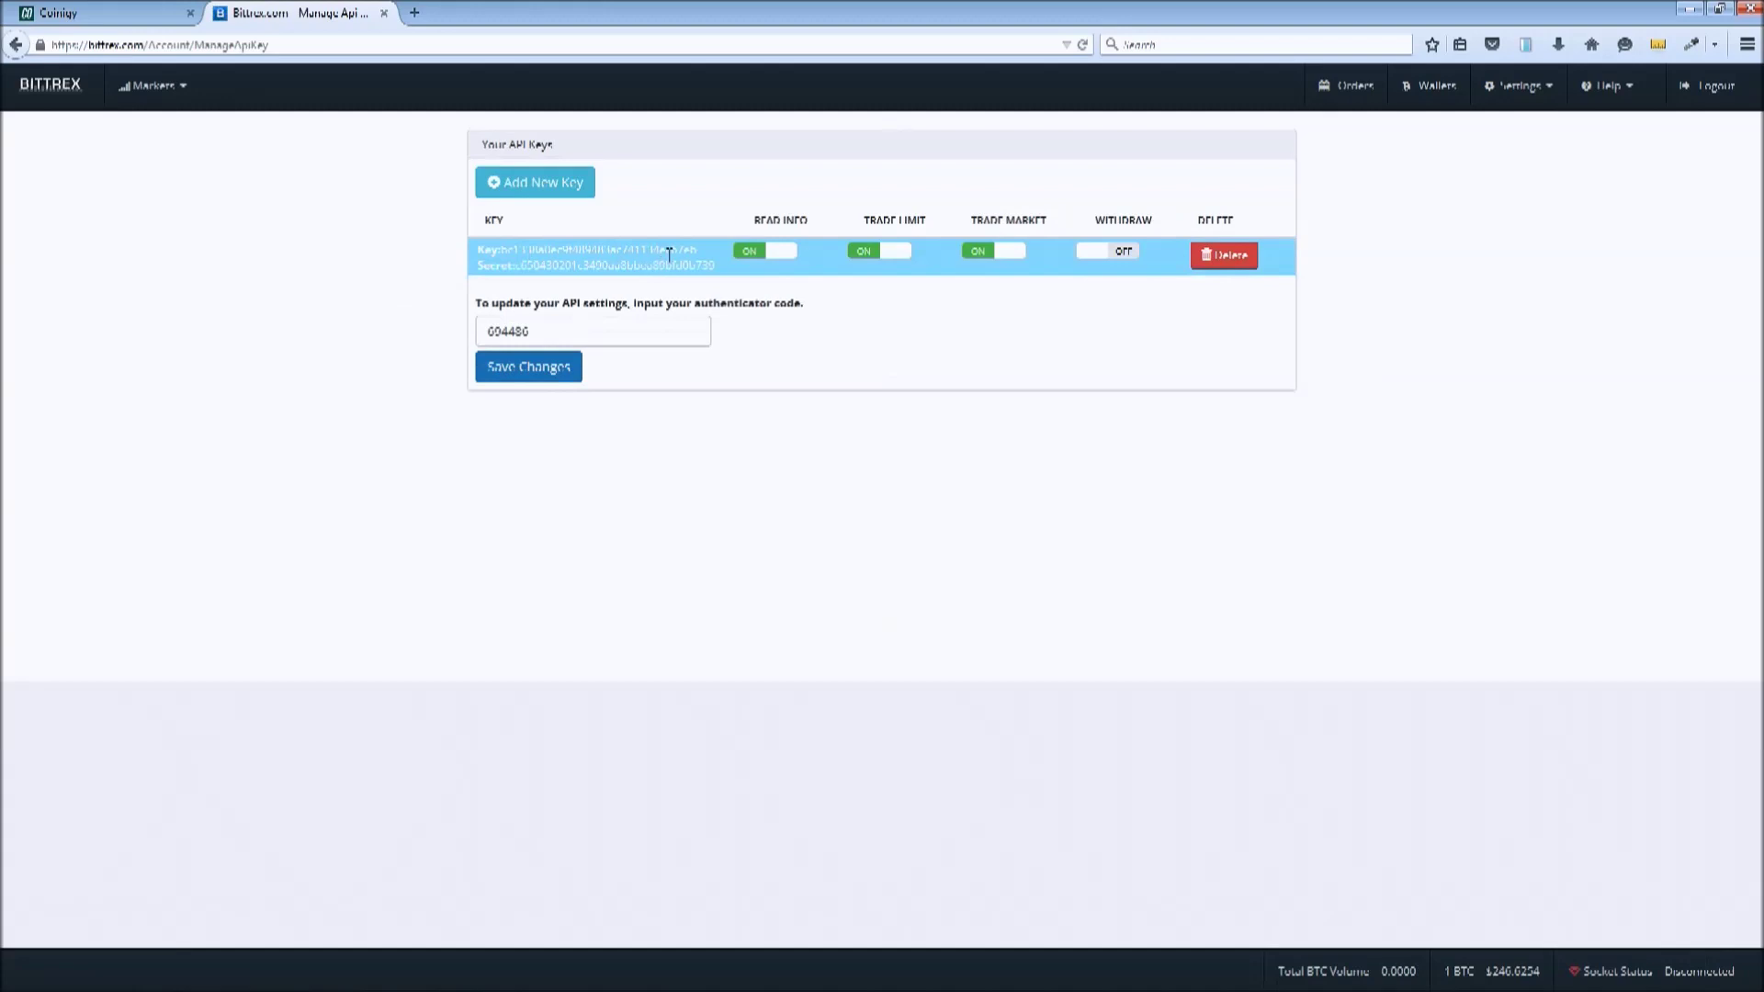
Step: Select and copy the revealed API key and secret strings
left_click_drag(698, 250, 504, 250)
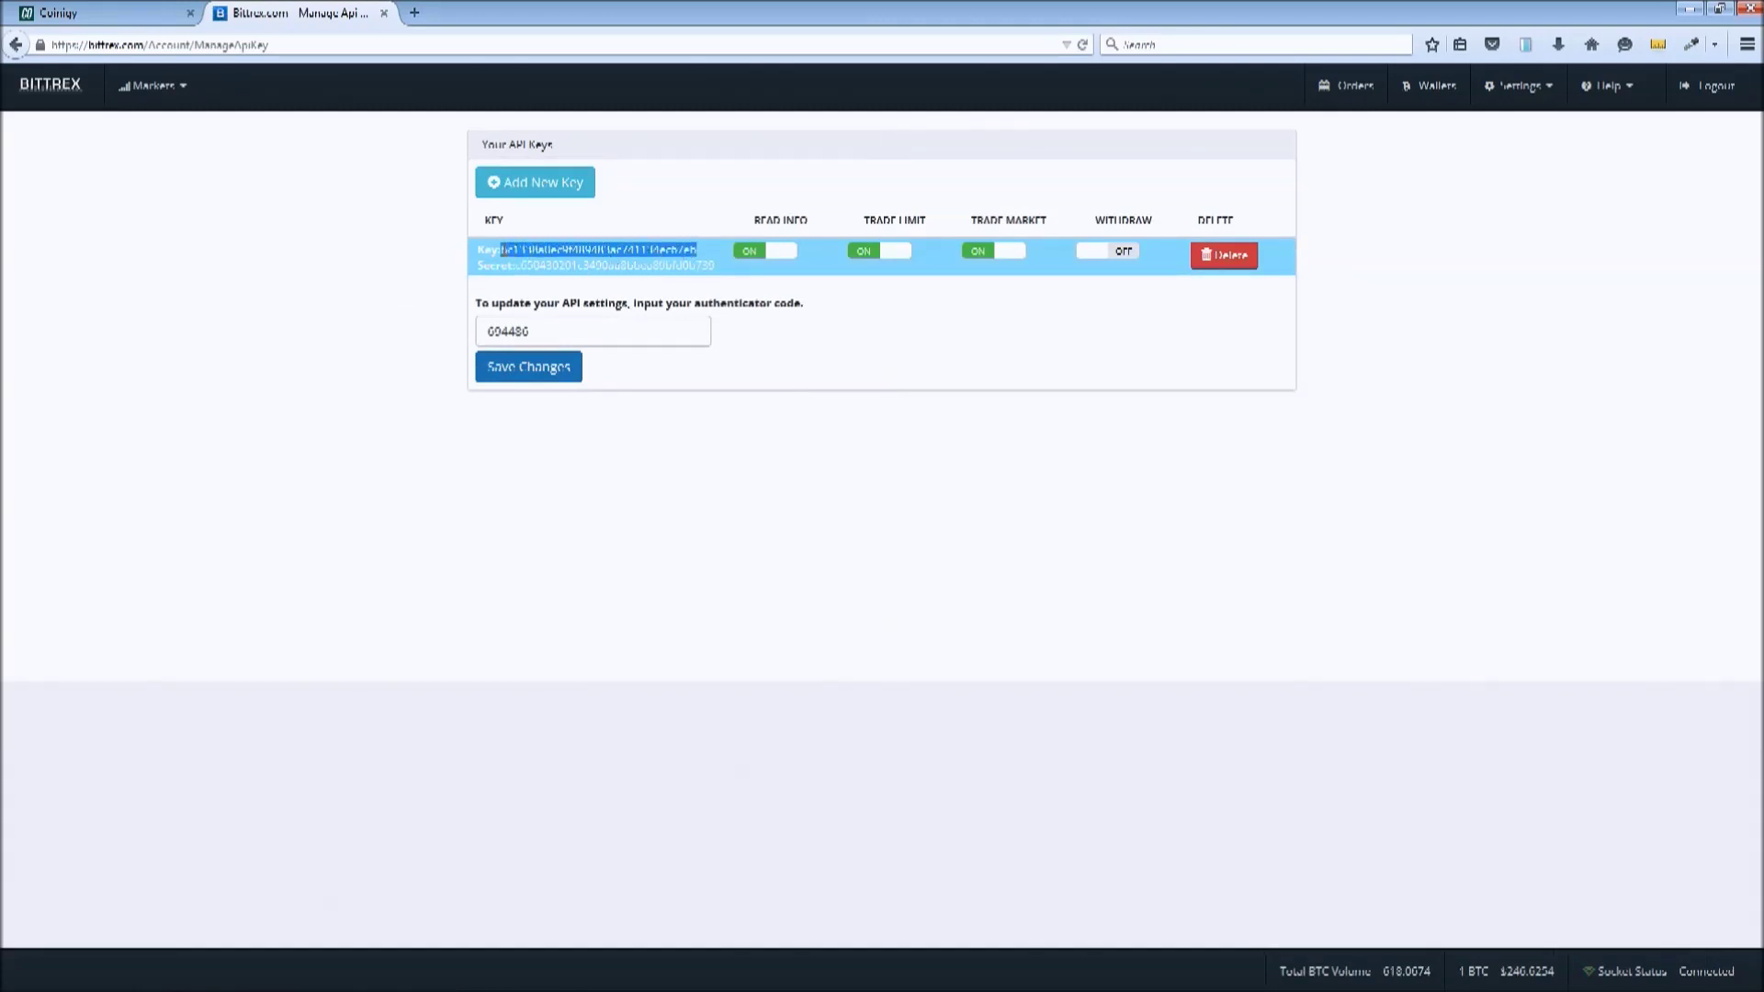
left_click(101, 12)
left_click(294, 13)
double_click(713, 267)
Step: Paste the secret into Coinigy's Secret field and confirm adding the bittrex account
left_click(101, 12)
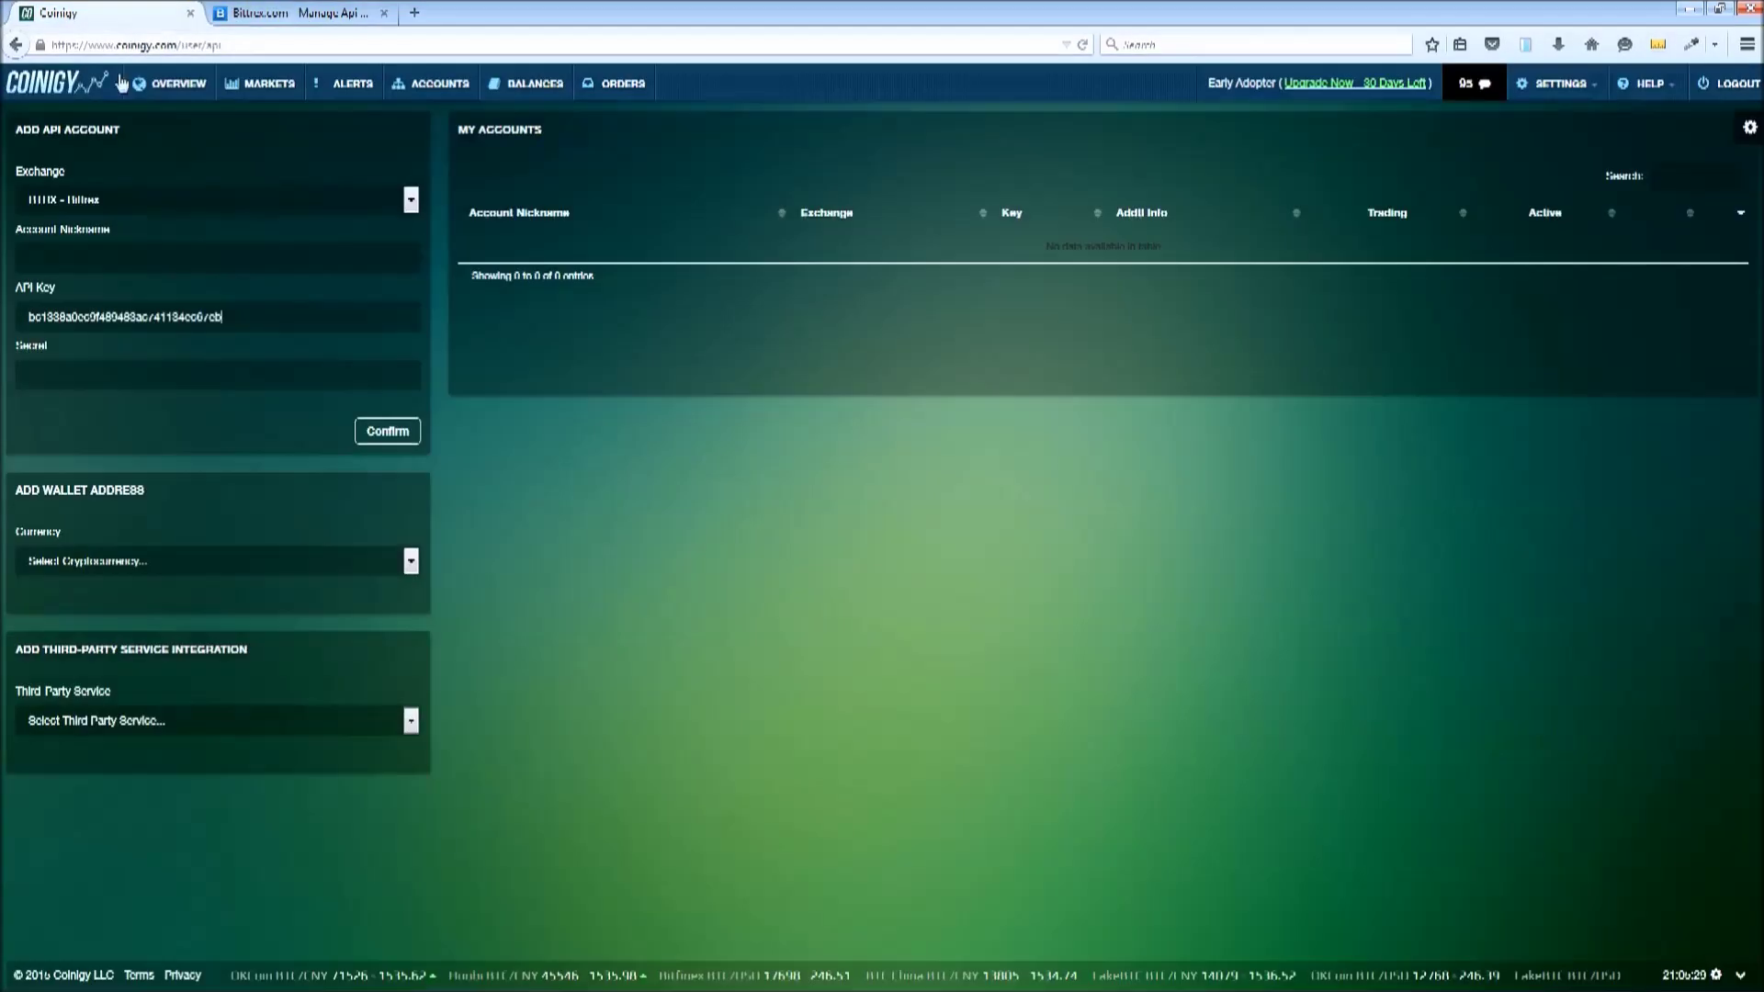
left_click(109, 379)
key("ctrl+v")
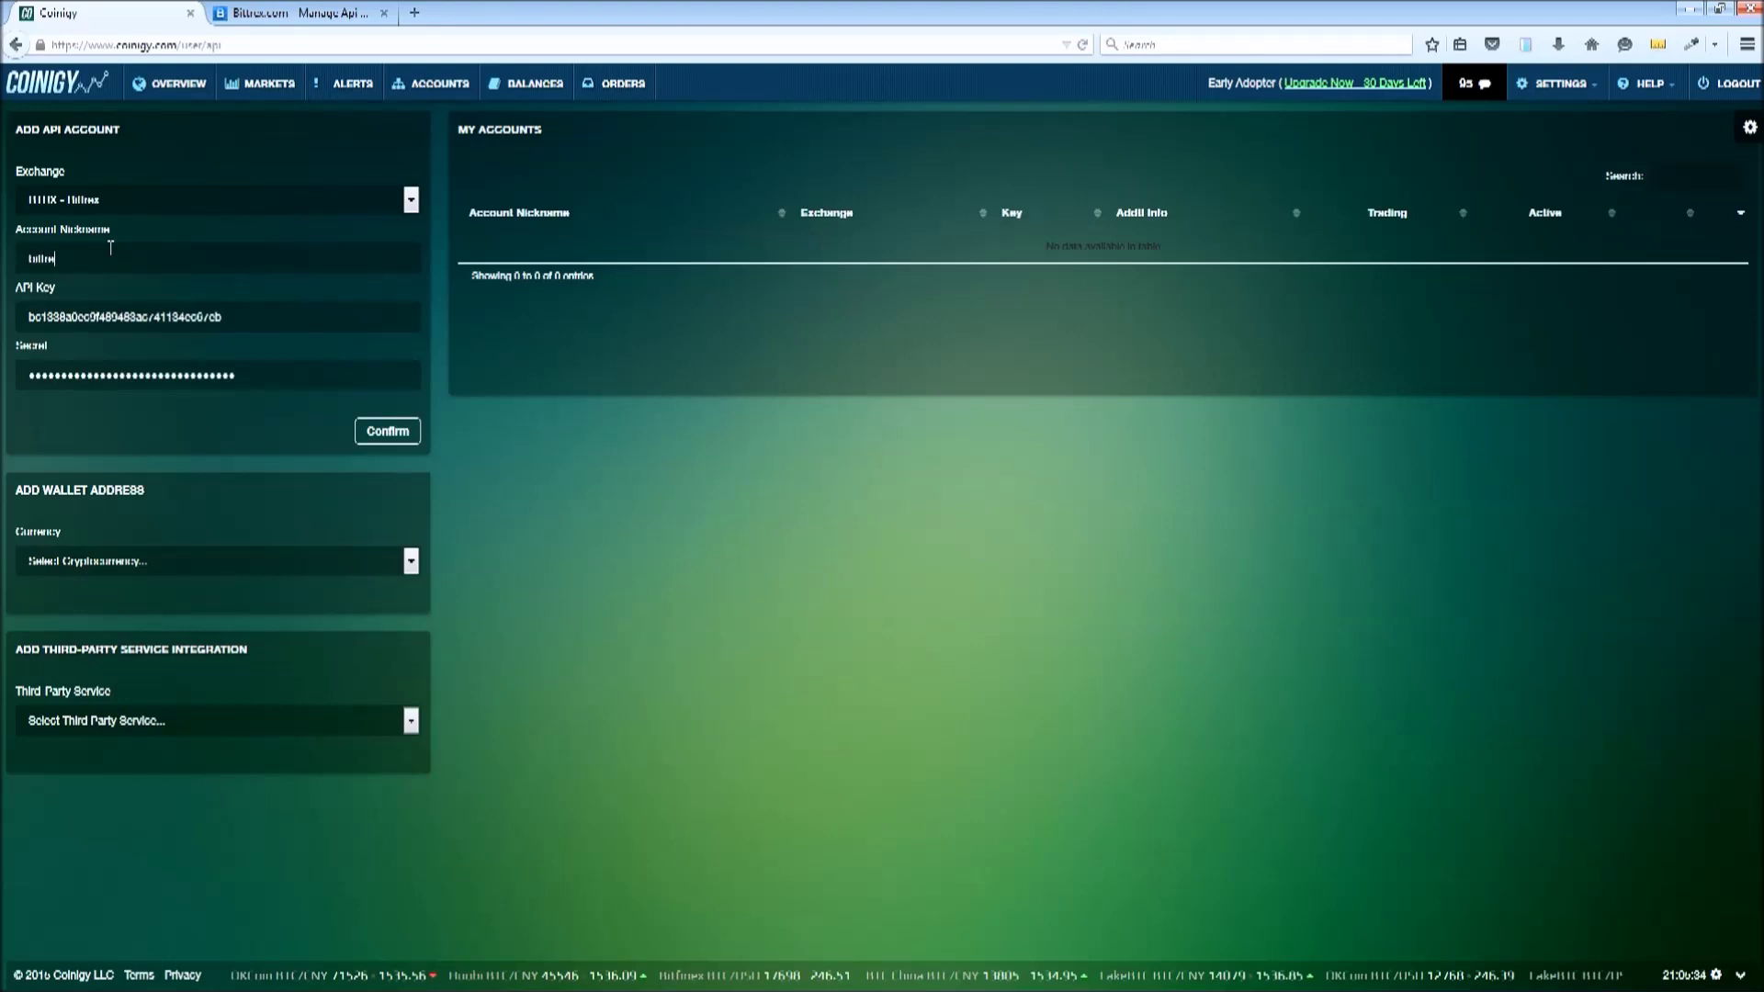
left_click(388, 433)
left_click(845, 373)
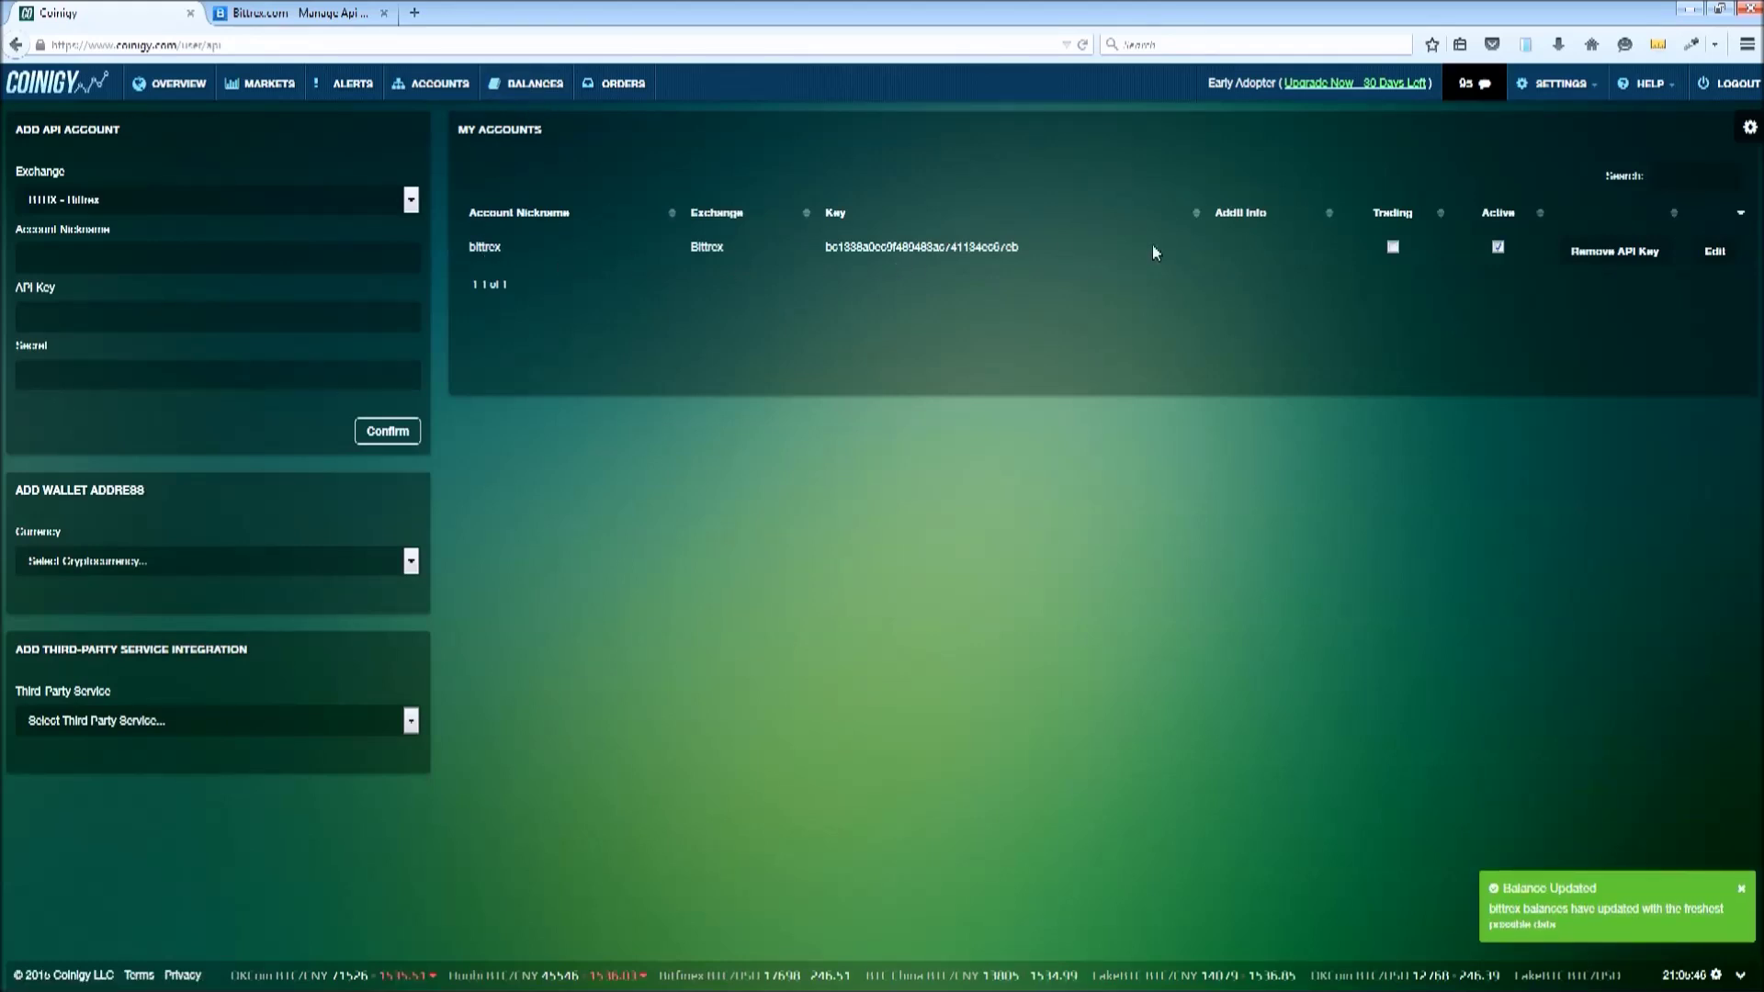
Step: Tick Trading for the bittrex account and confirm activating it
left_click(1392, 248)
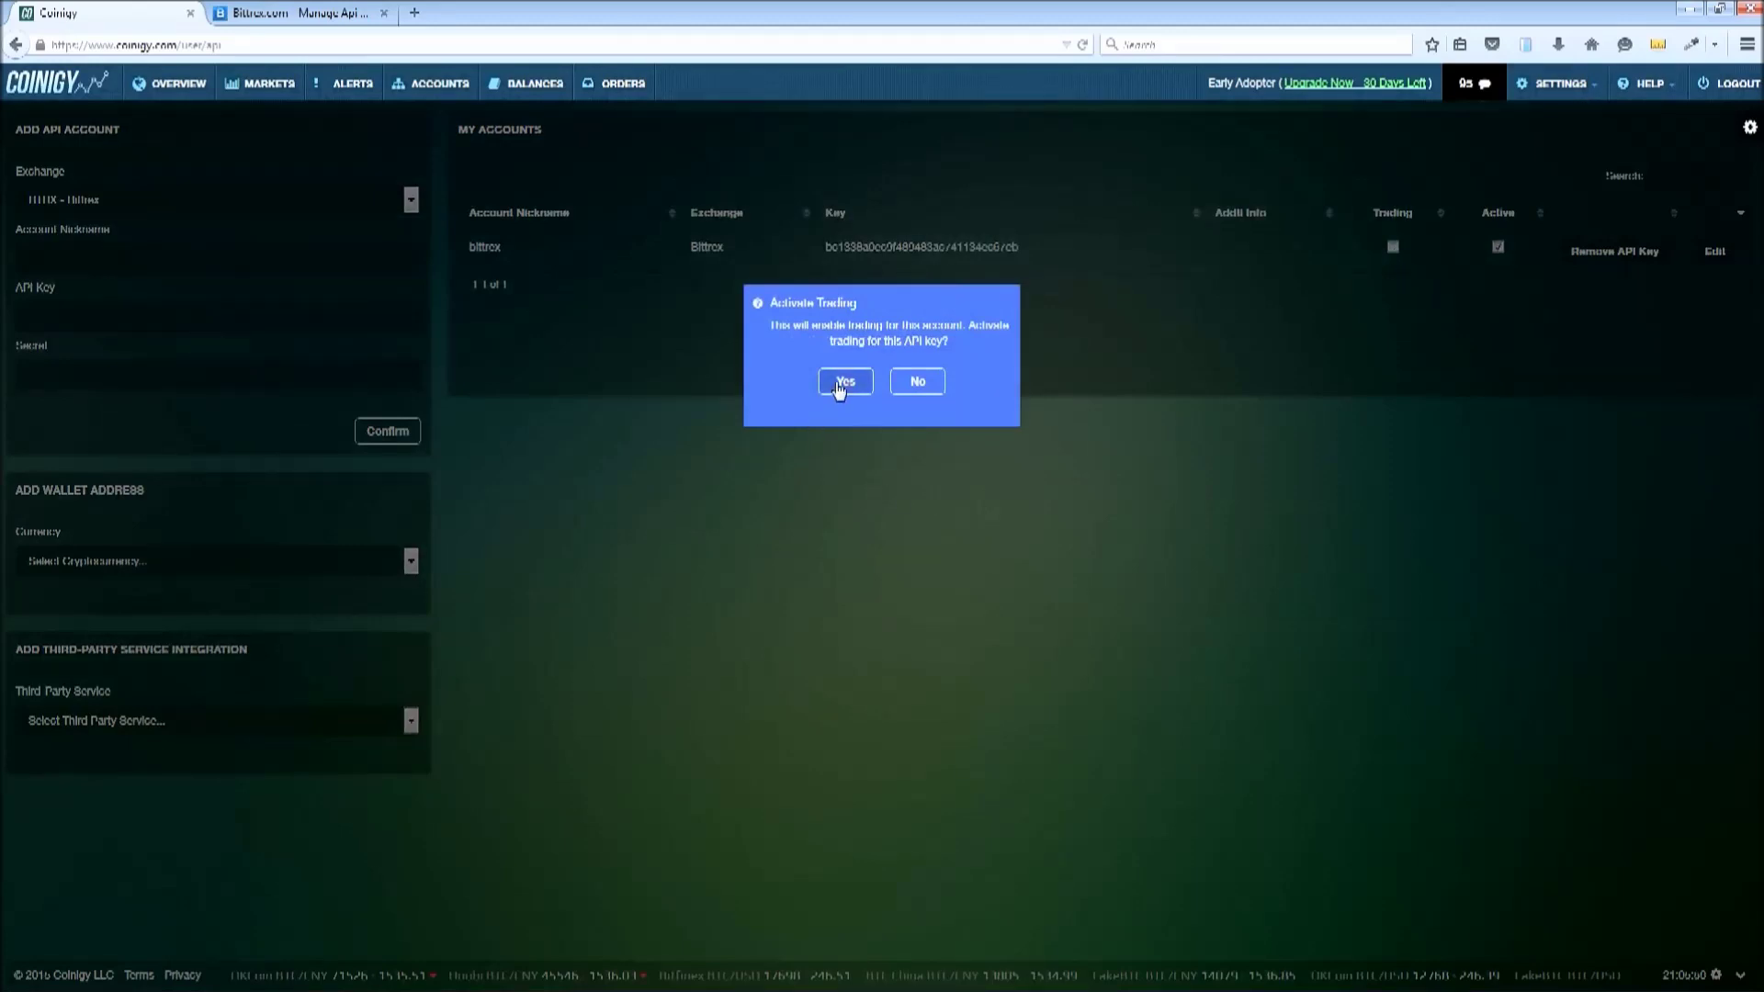
left_click(841, 382)
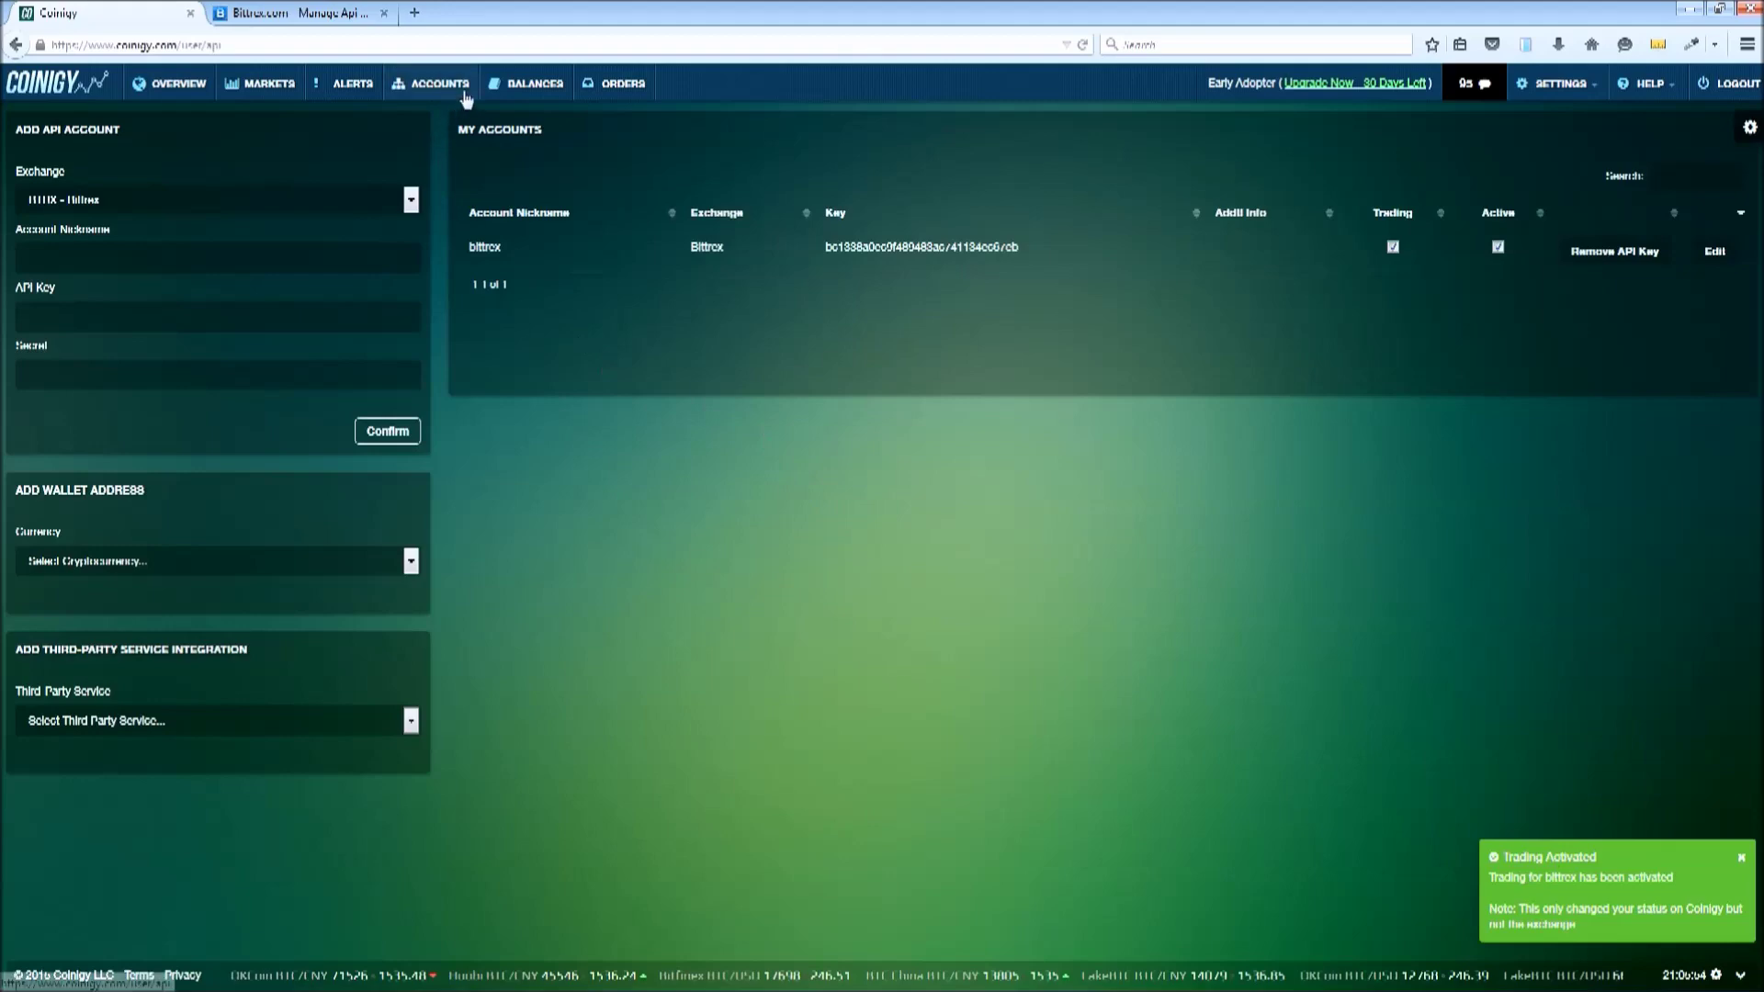
left_click(522, 83)
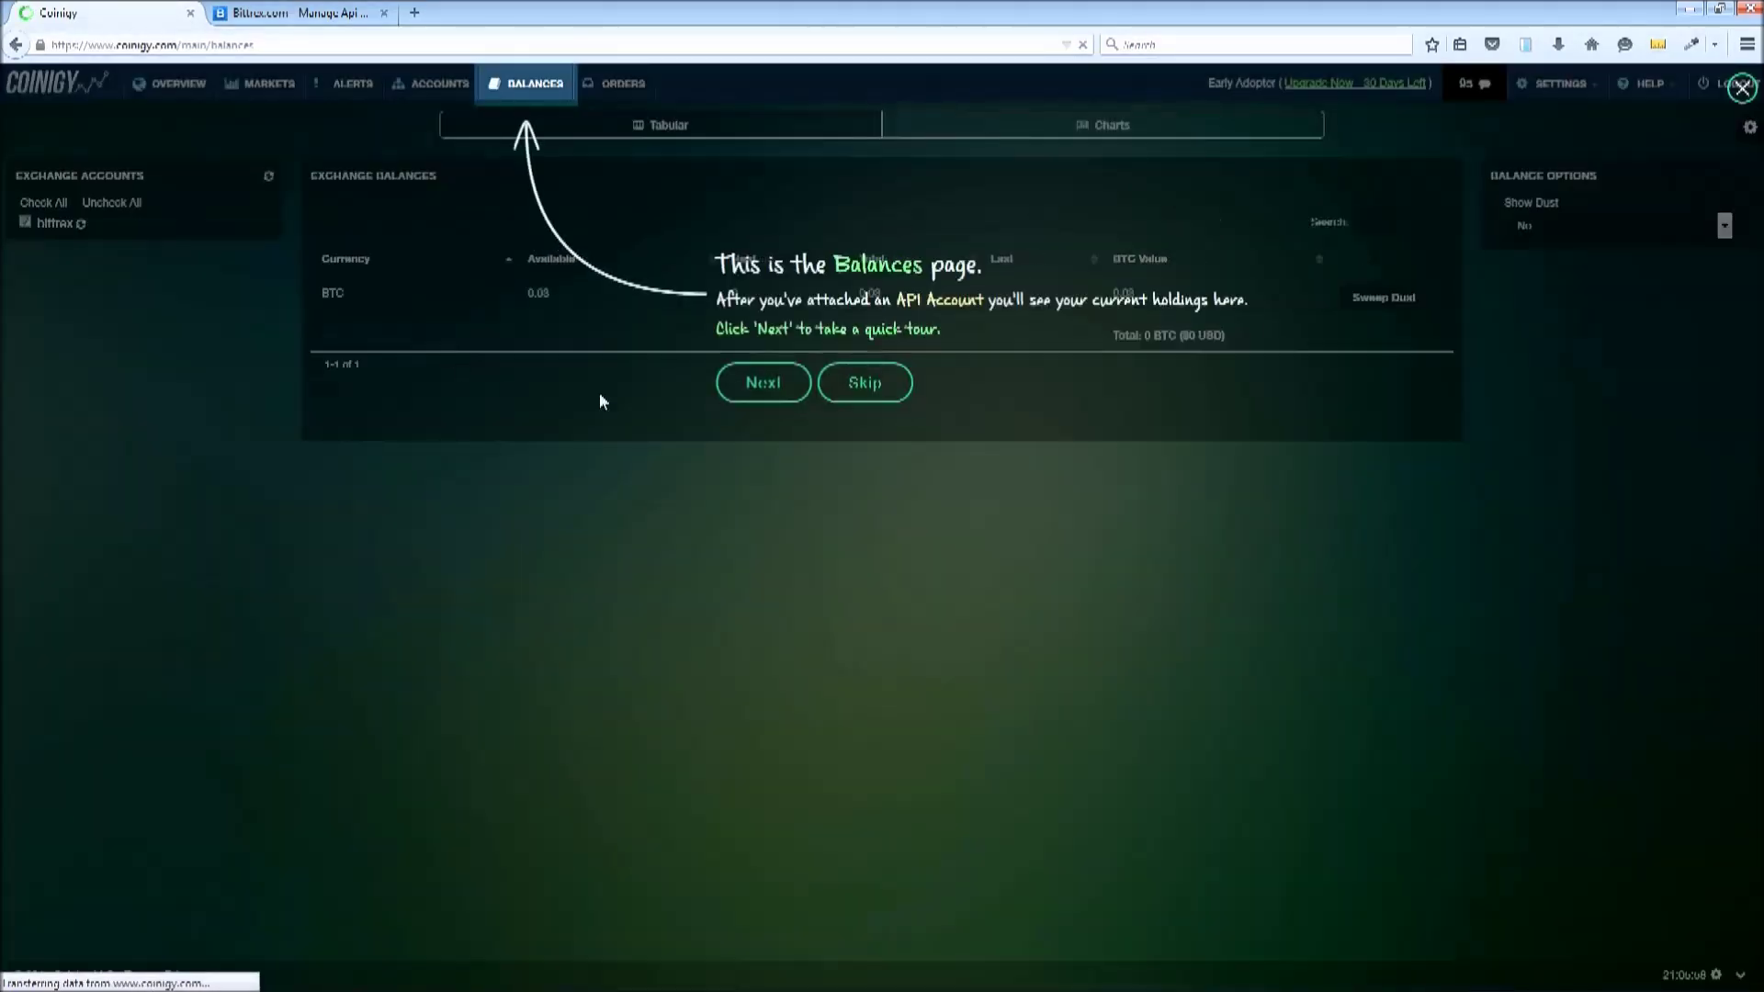
Step: Skip the tour and refresh bittrex balances to verify 0.03 BTC
left_click(855, 391)
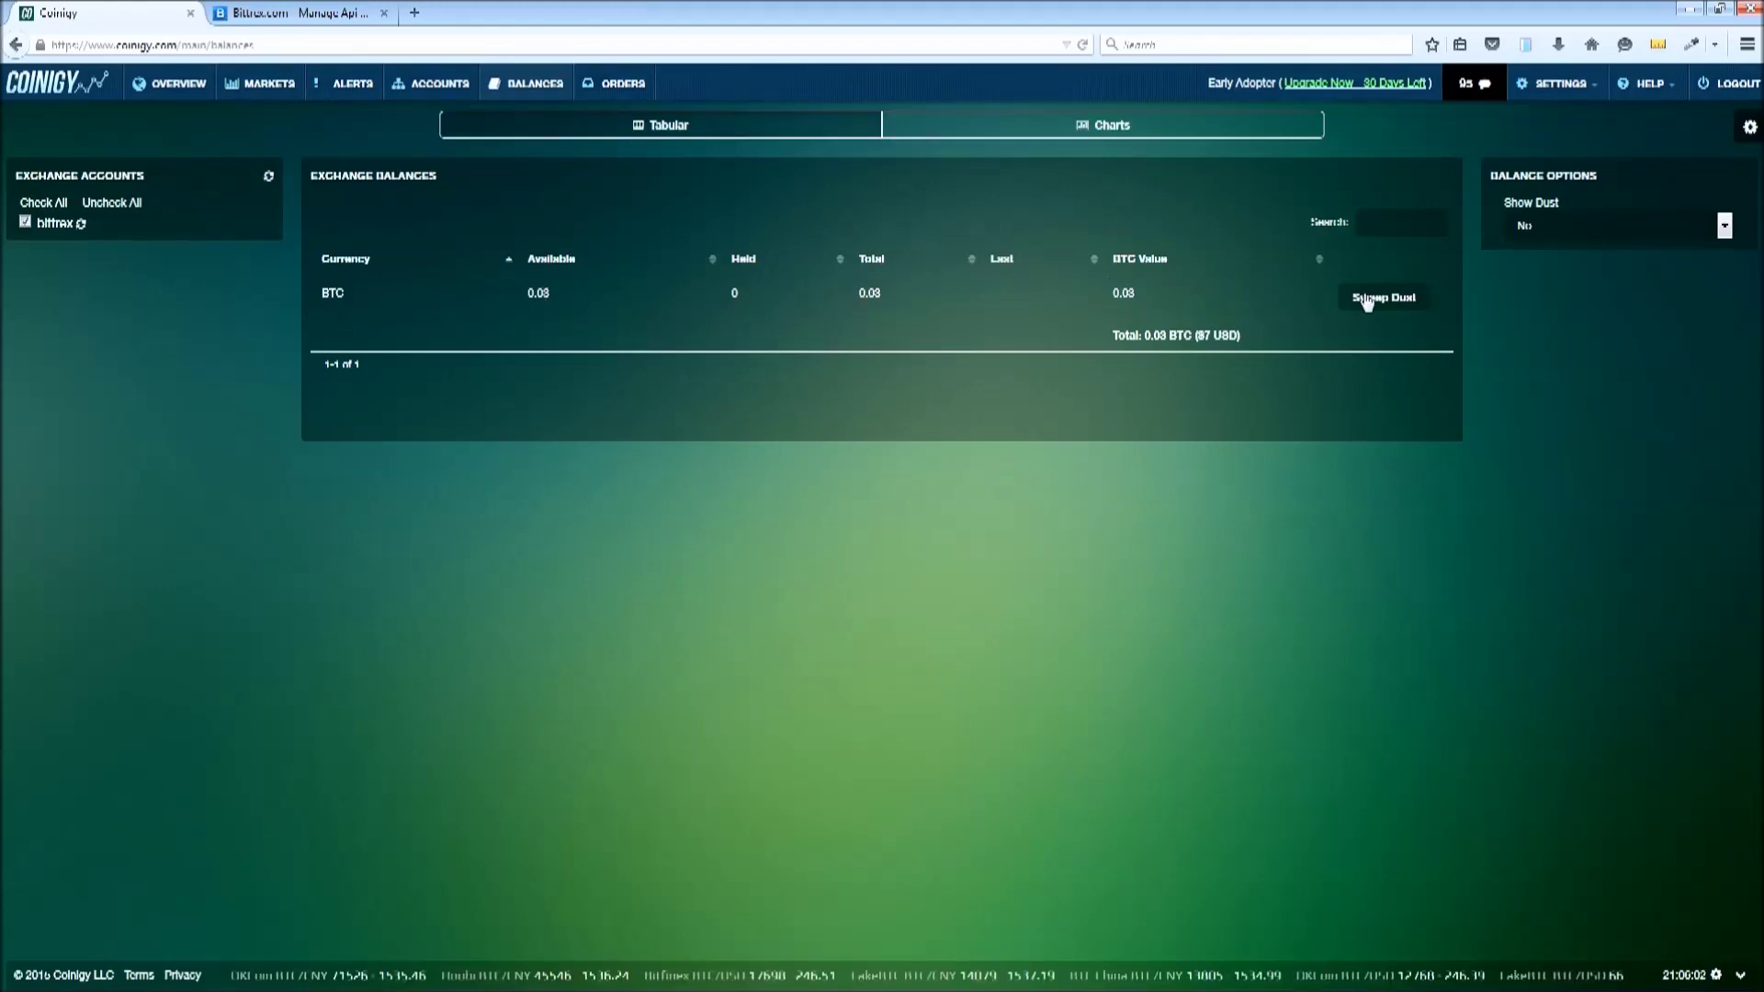
left_click(82, 223)
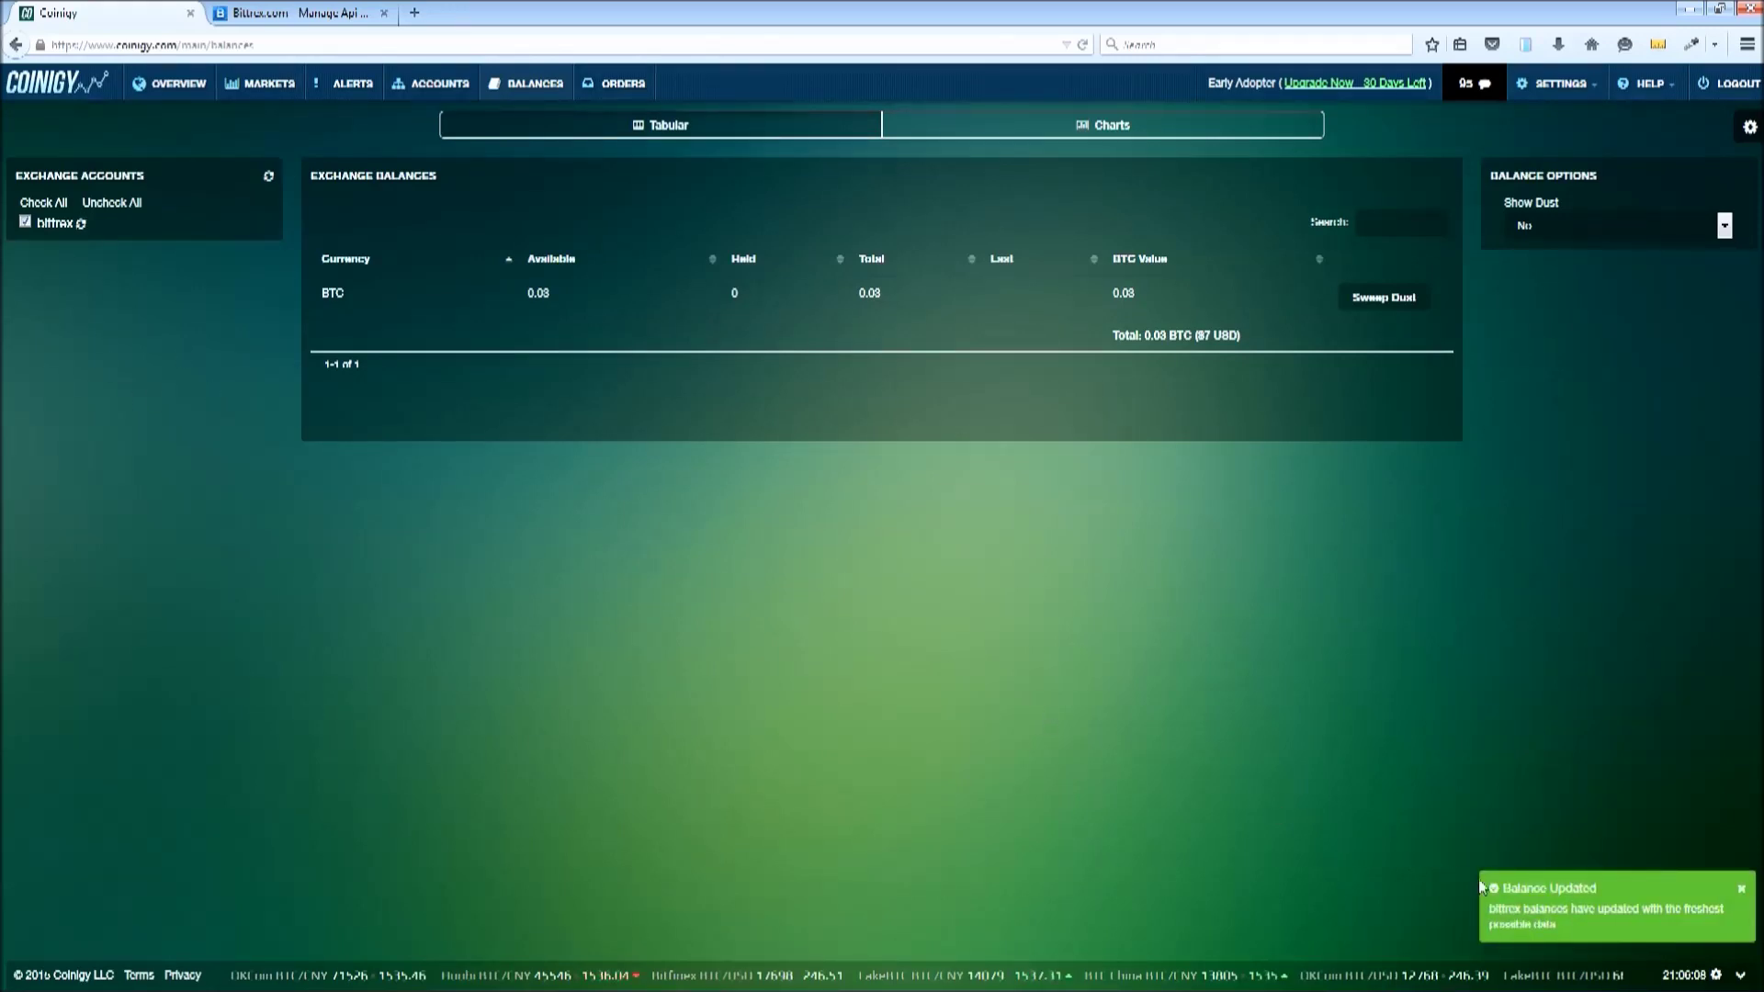
left_click(267, 84)
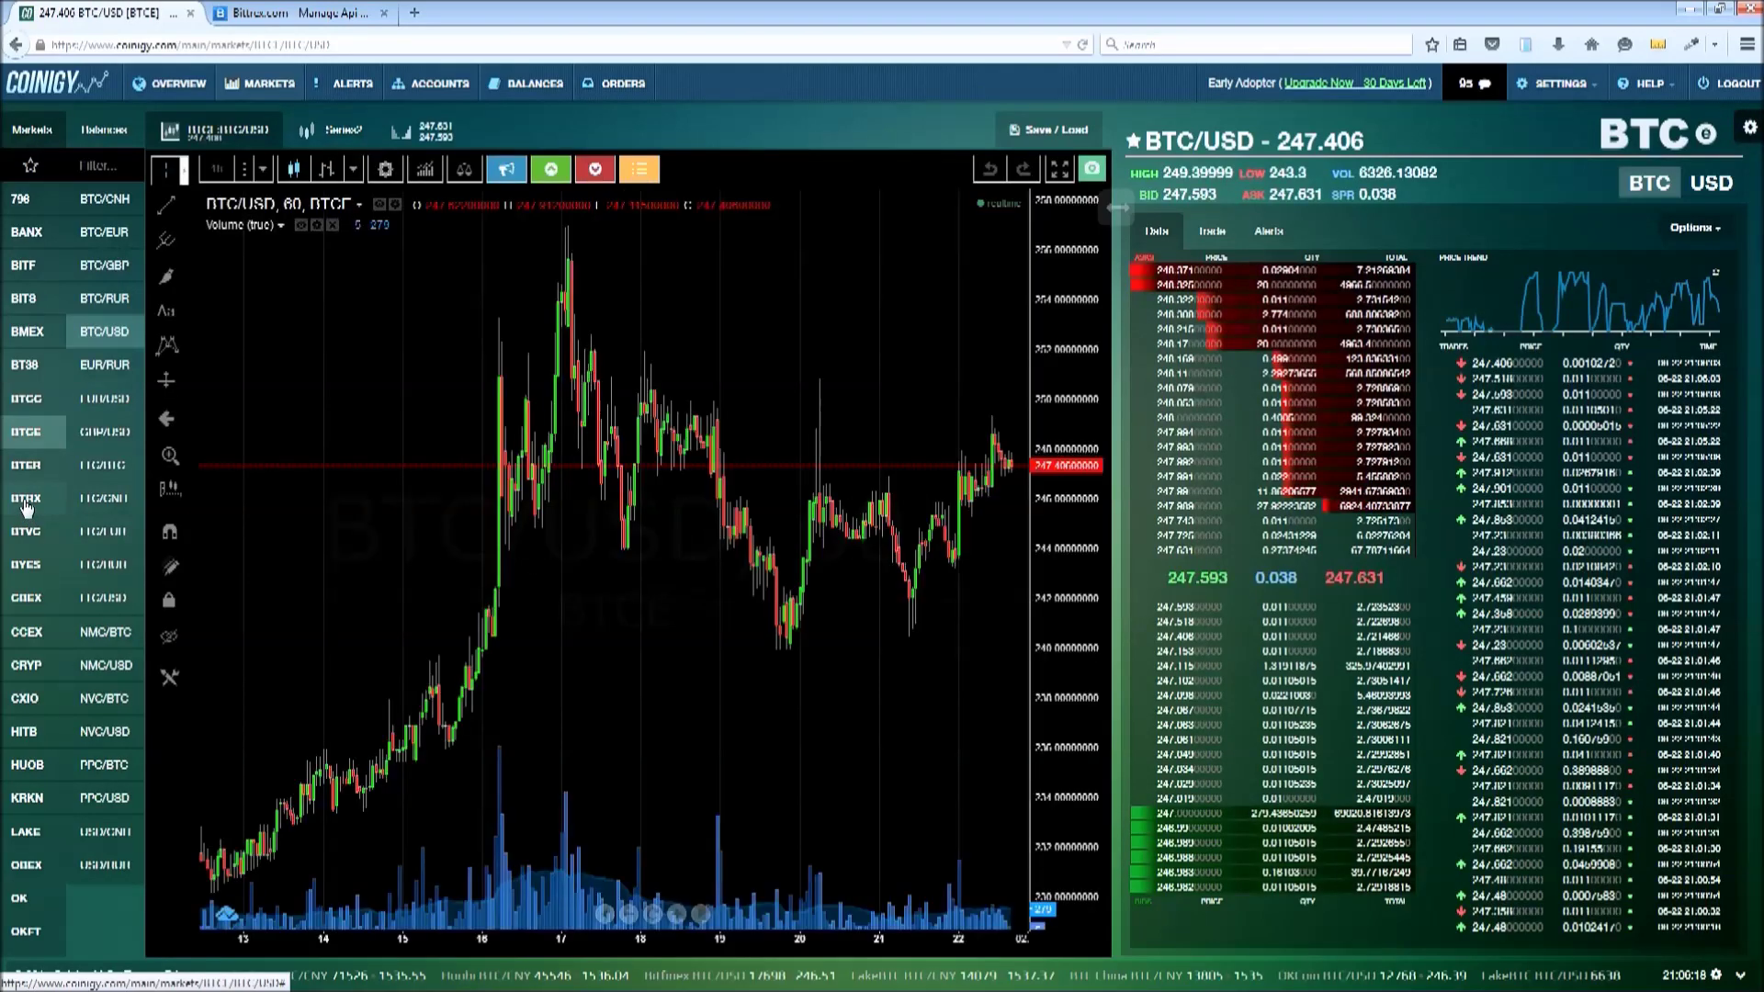
Step: Open Bittrex LTC/BTC via the LTC filter and fill the buy form with 0.03 BTC
left_click(25, 507)
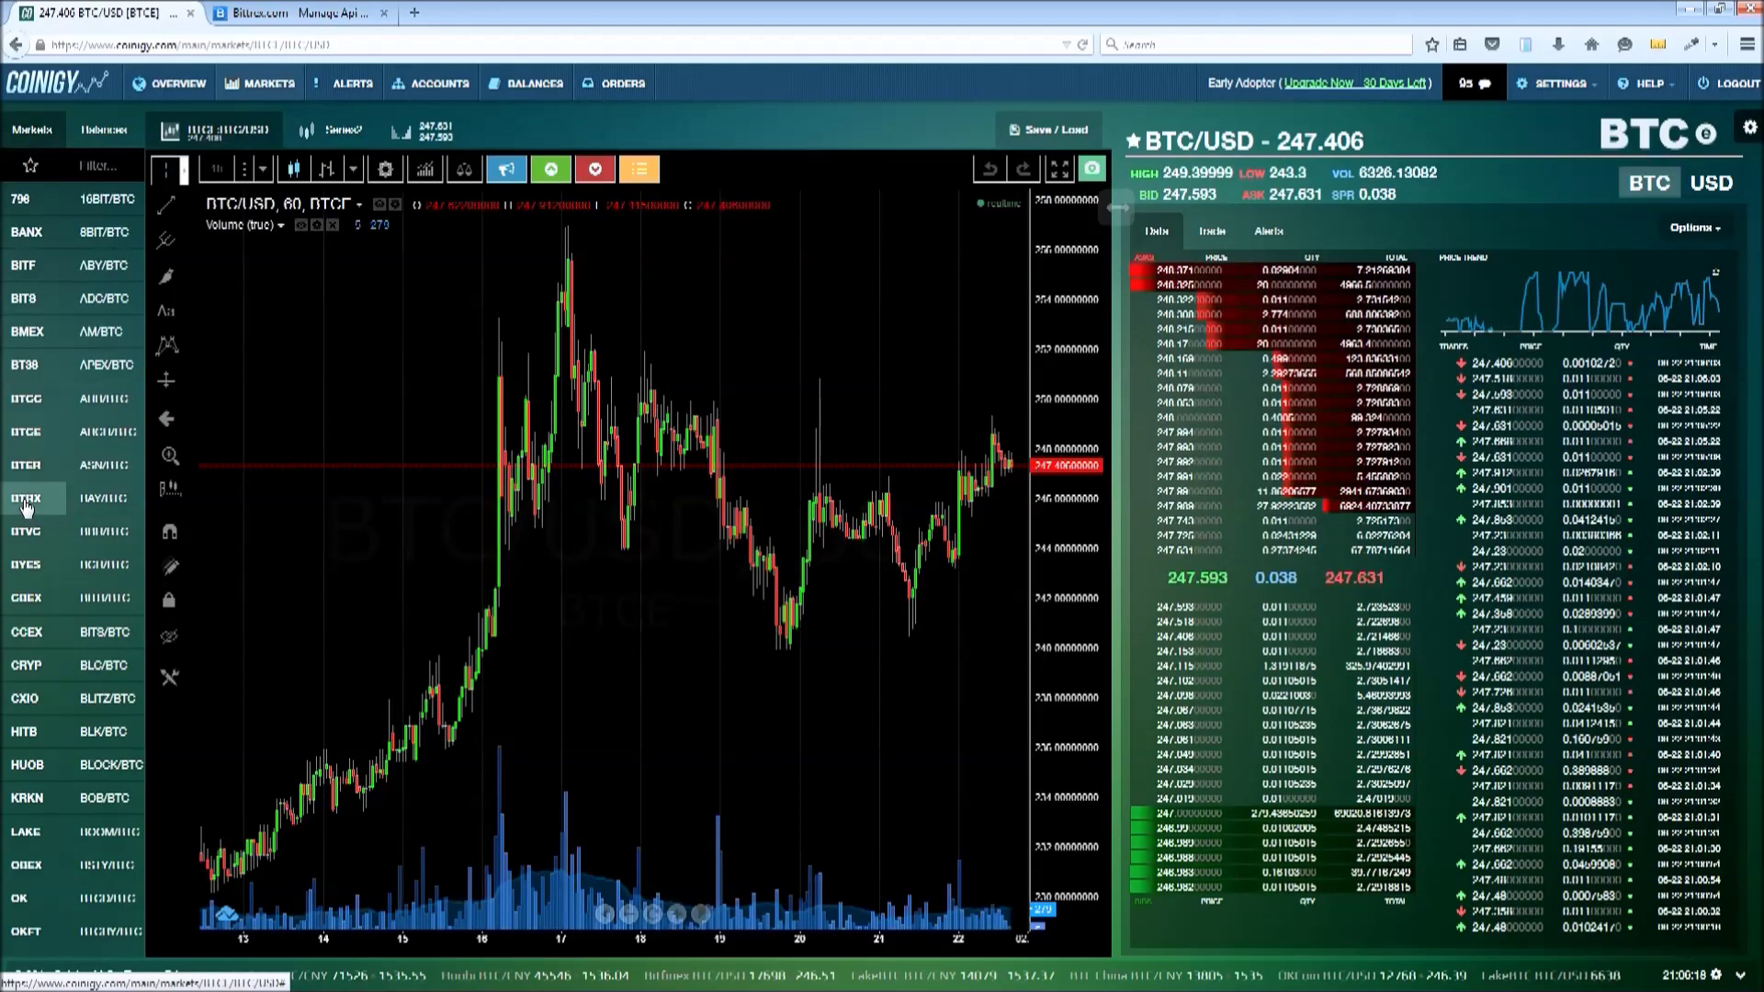
left_click(105, 168)
type("LTC")
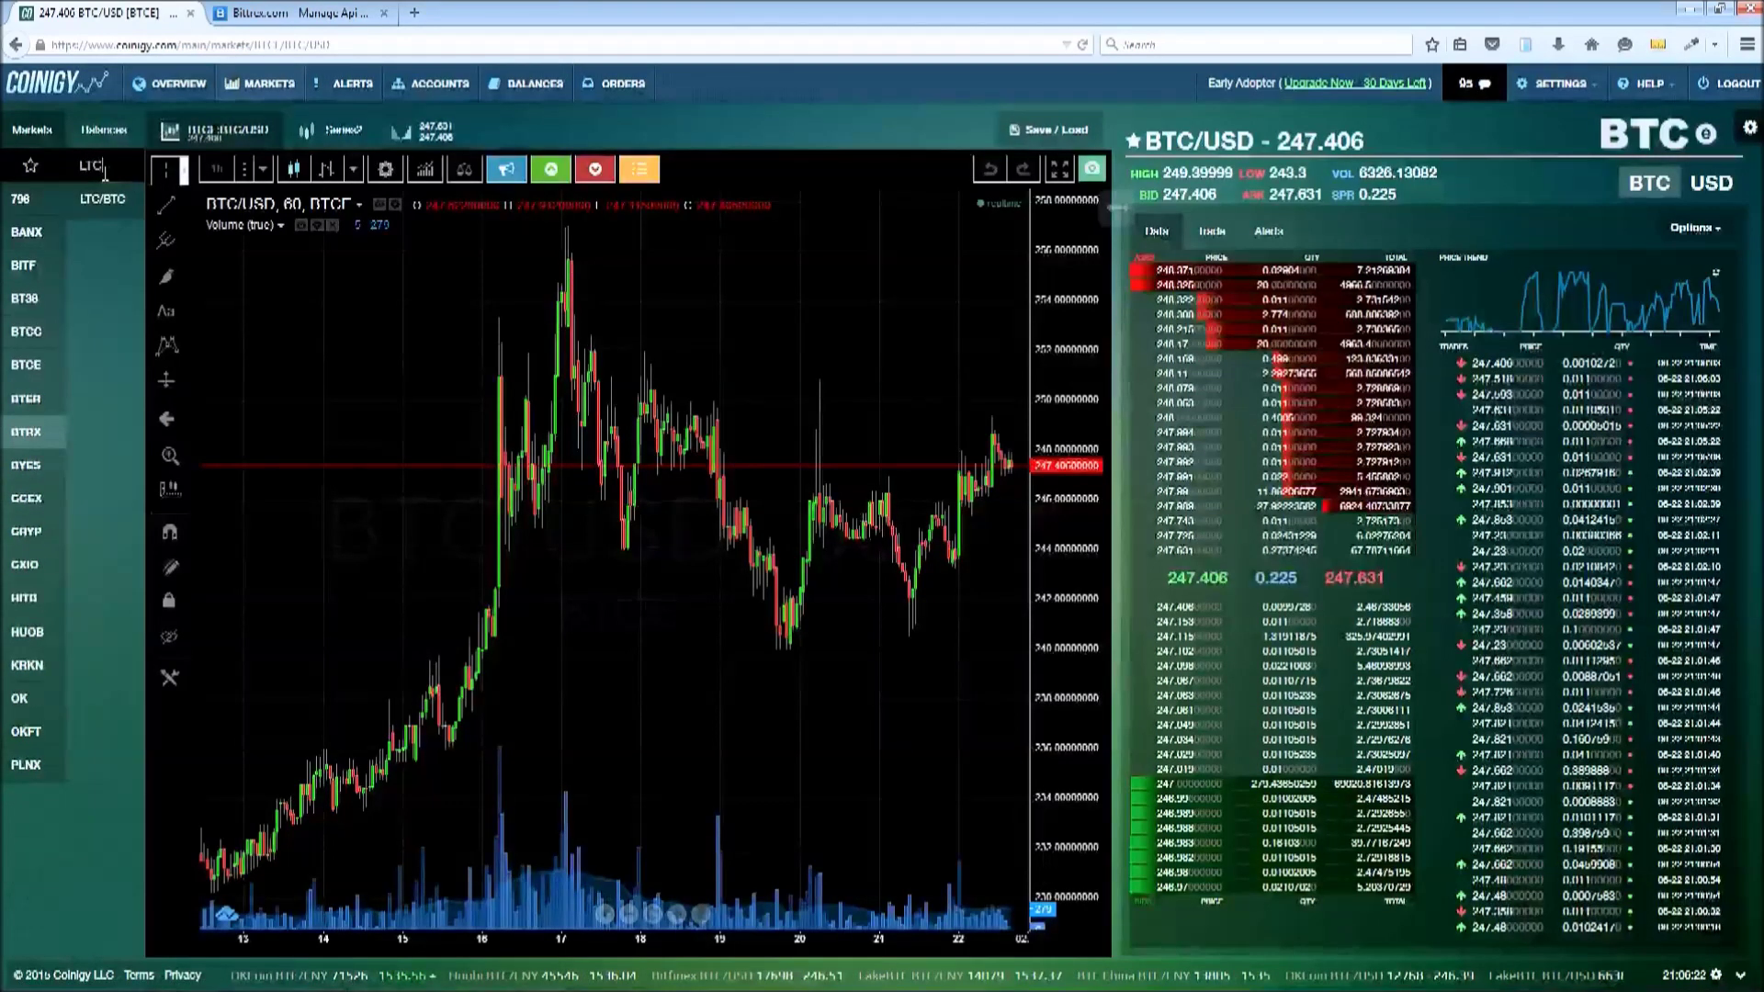
left_click(105, 204)
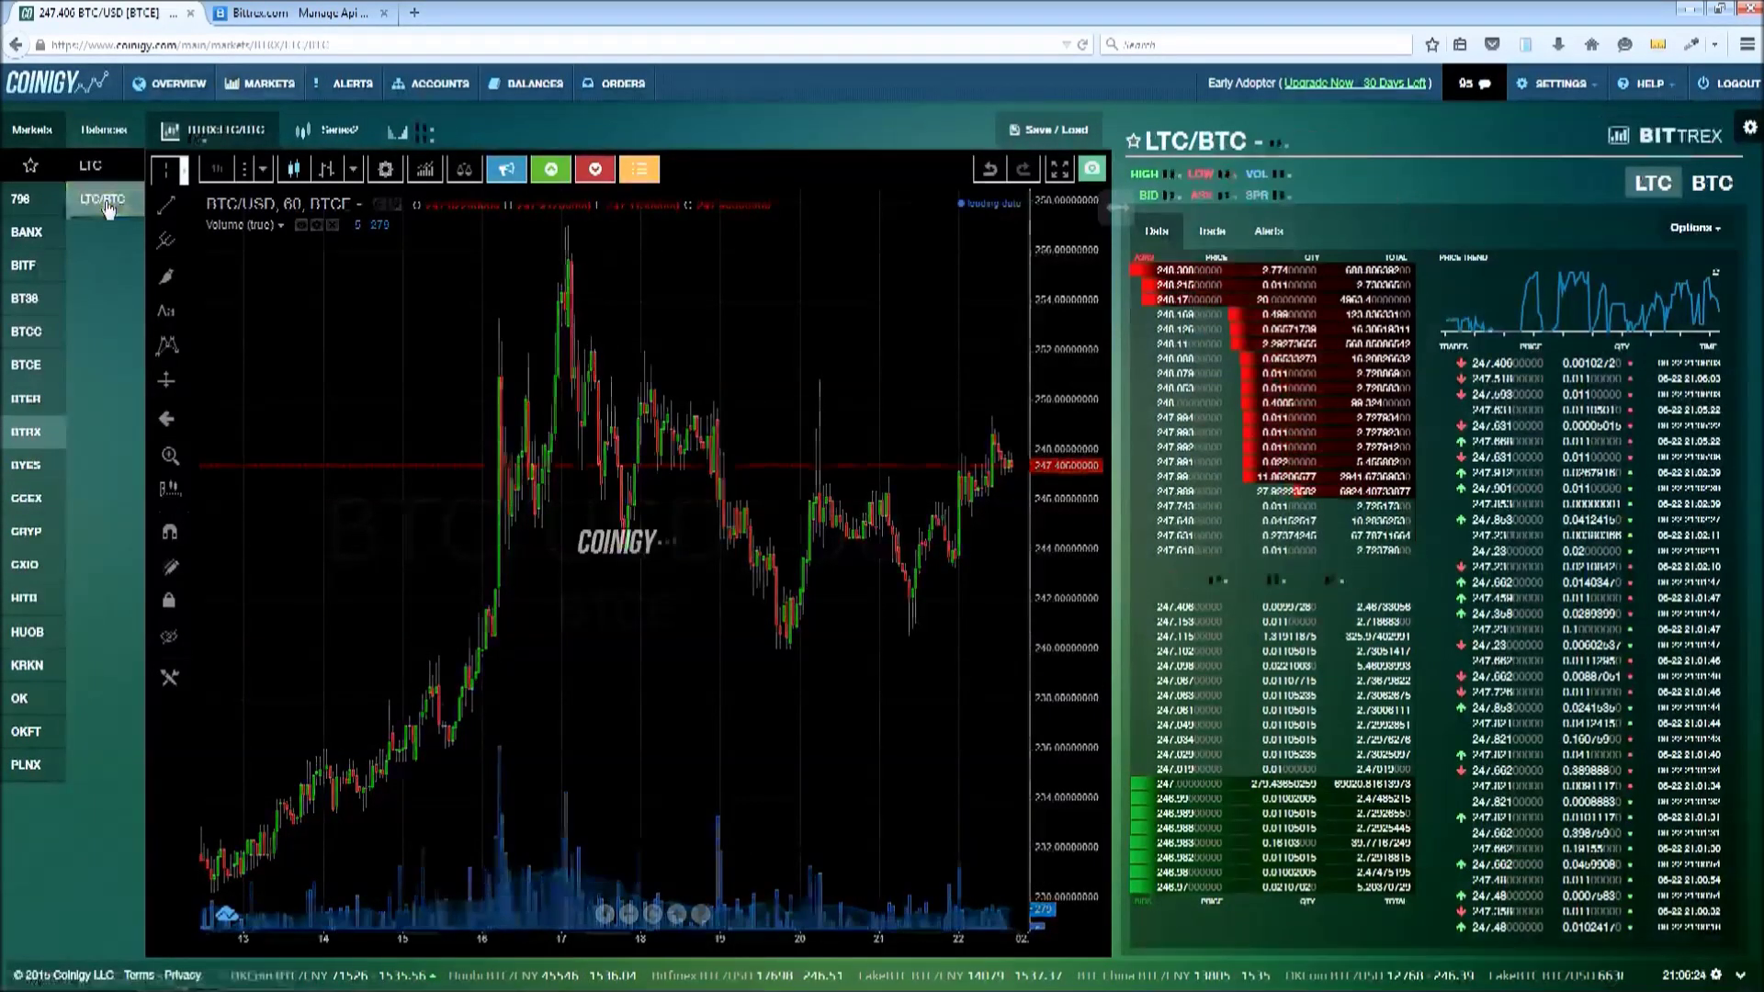
left_click(1215, 232)
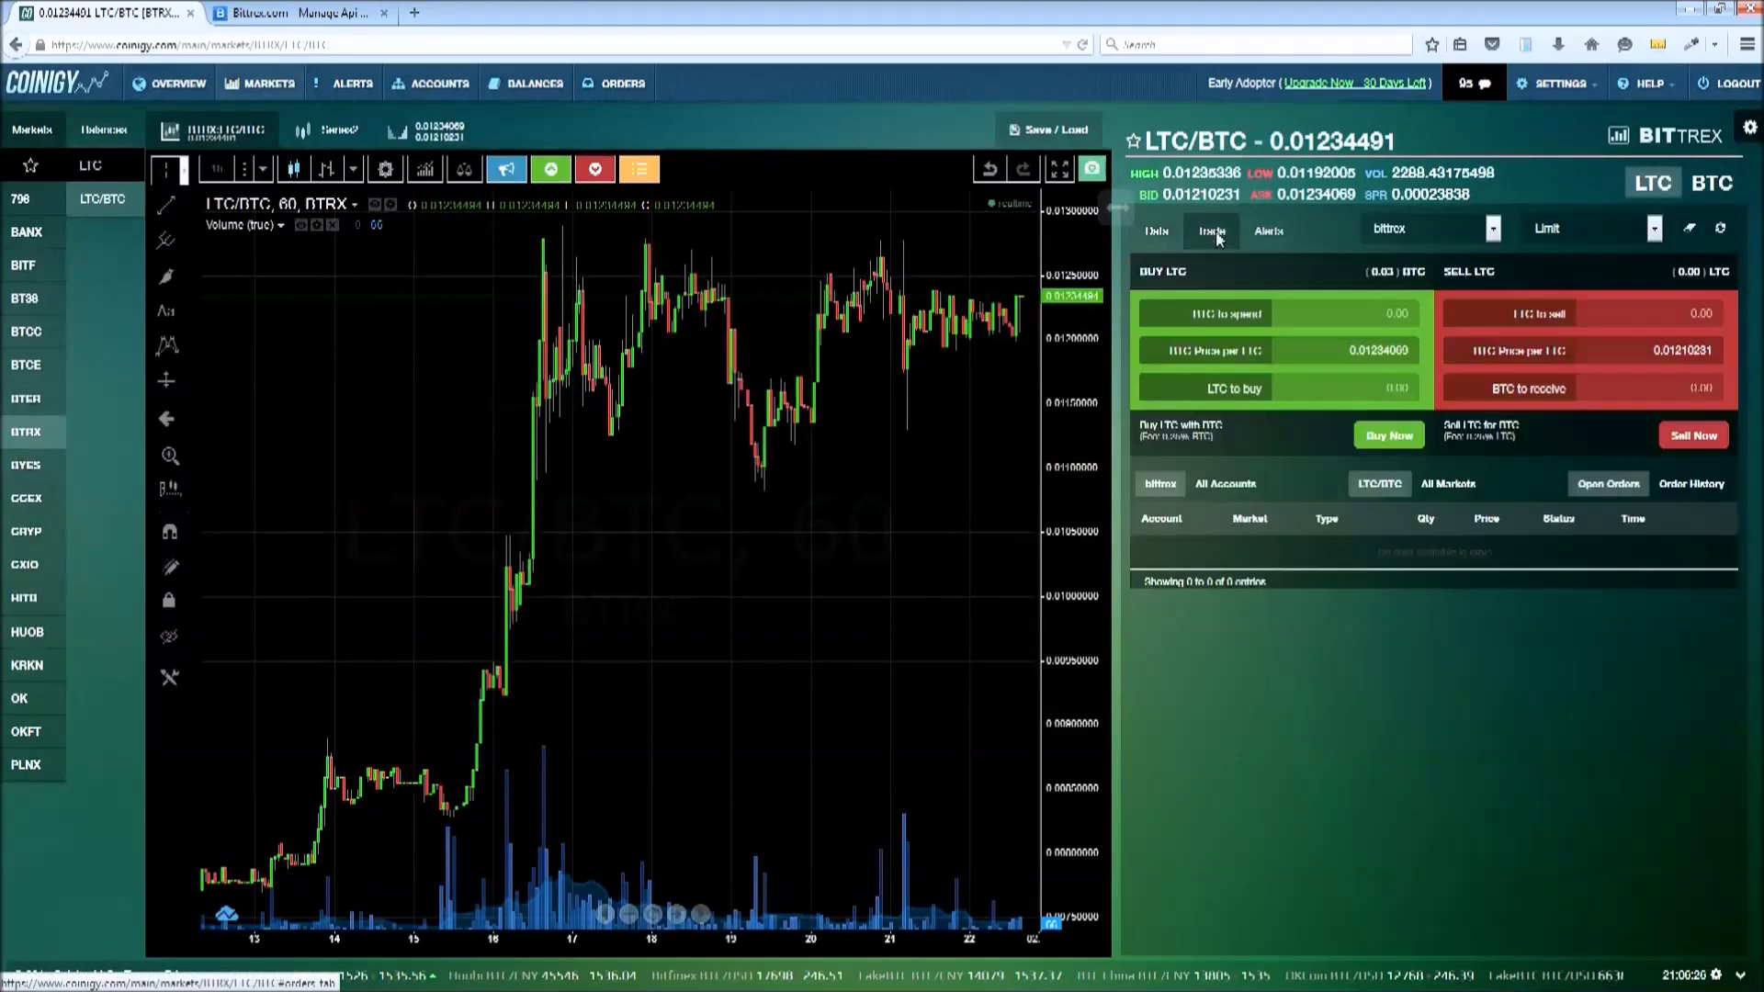
left_click(1385, 272)
Step: Place a Bittrex limit buy for 2.74780351 LTC at 0.01089016 BTC, then start cancelling it
left_click_drag(866, 457, 796, 460)
left_click_drag(1087, 449, 1088, 496)
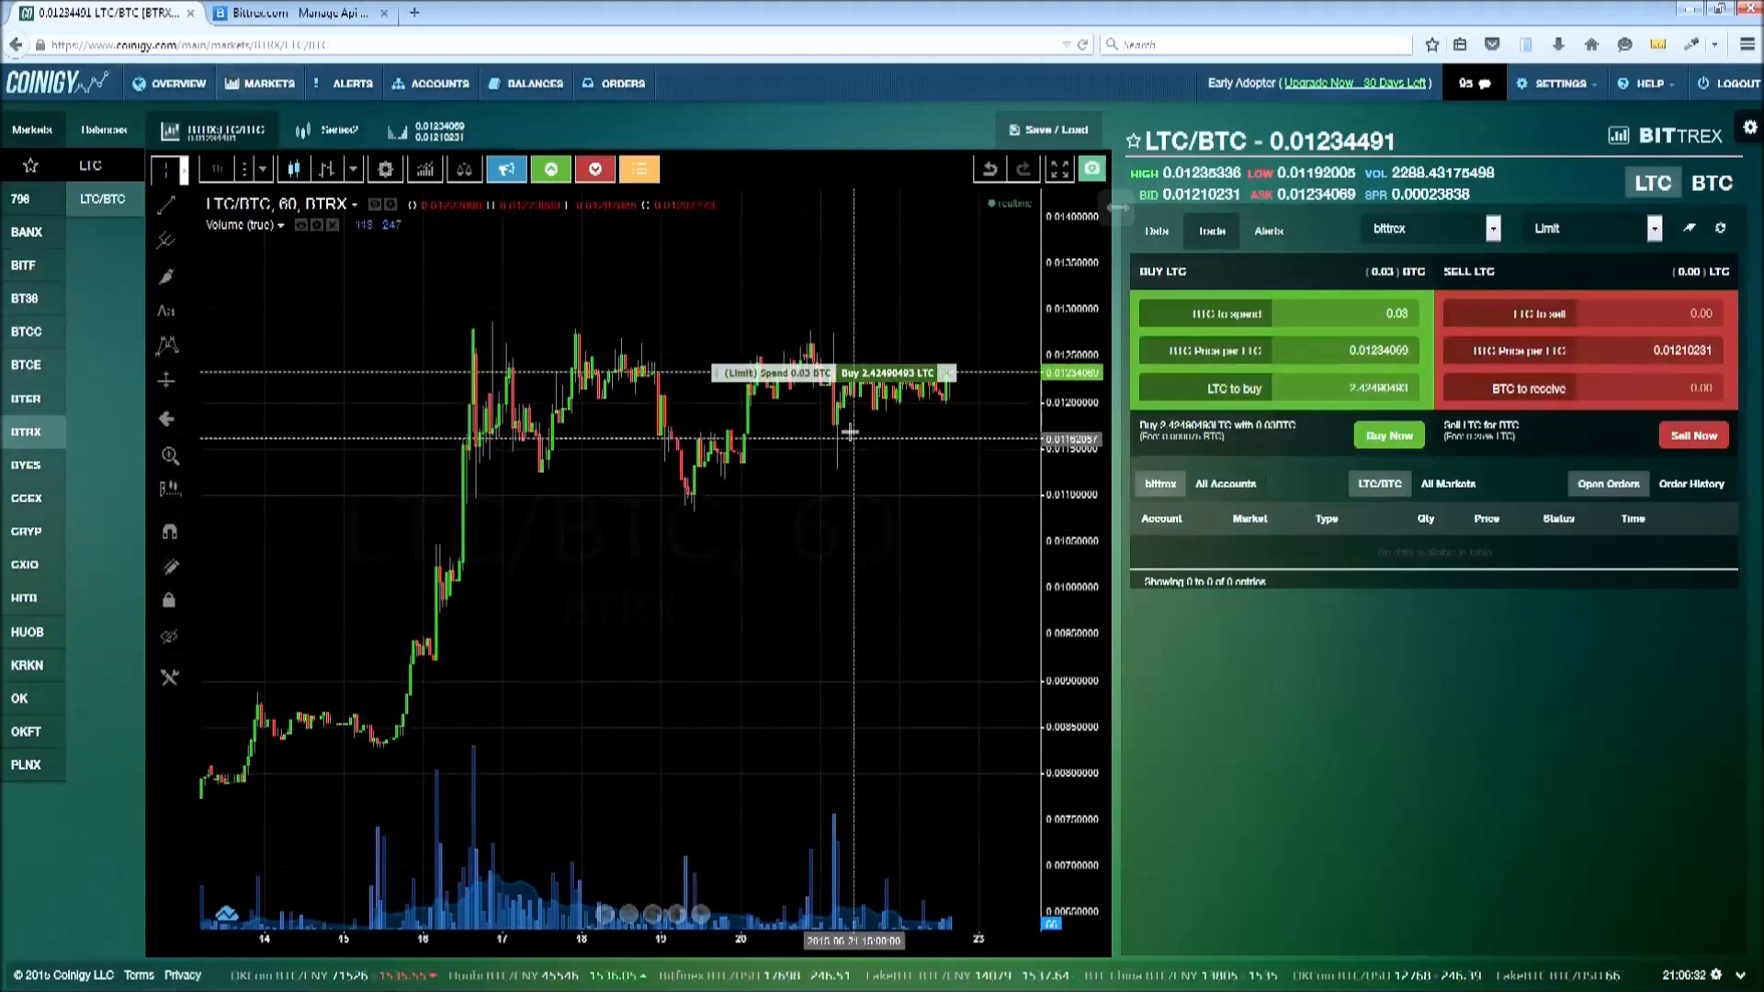
left_click_drag(785, 381, 785, 517)
left_click(1389, 438)
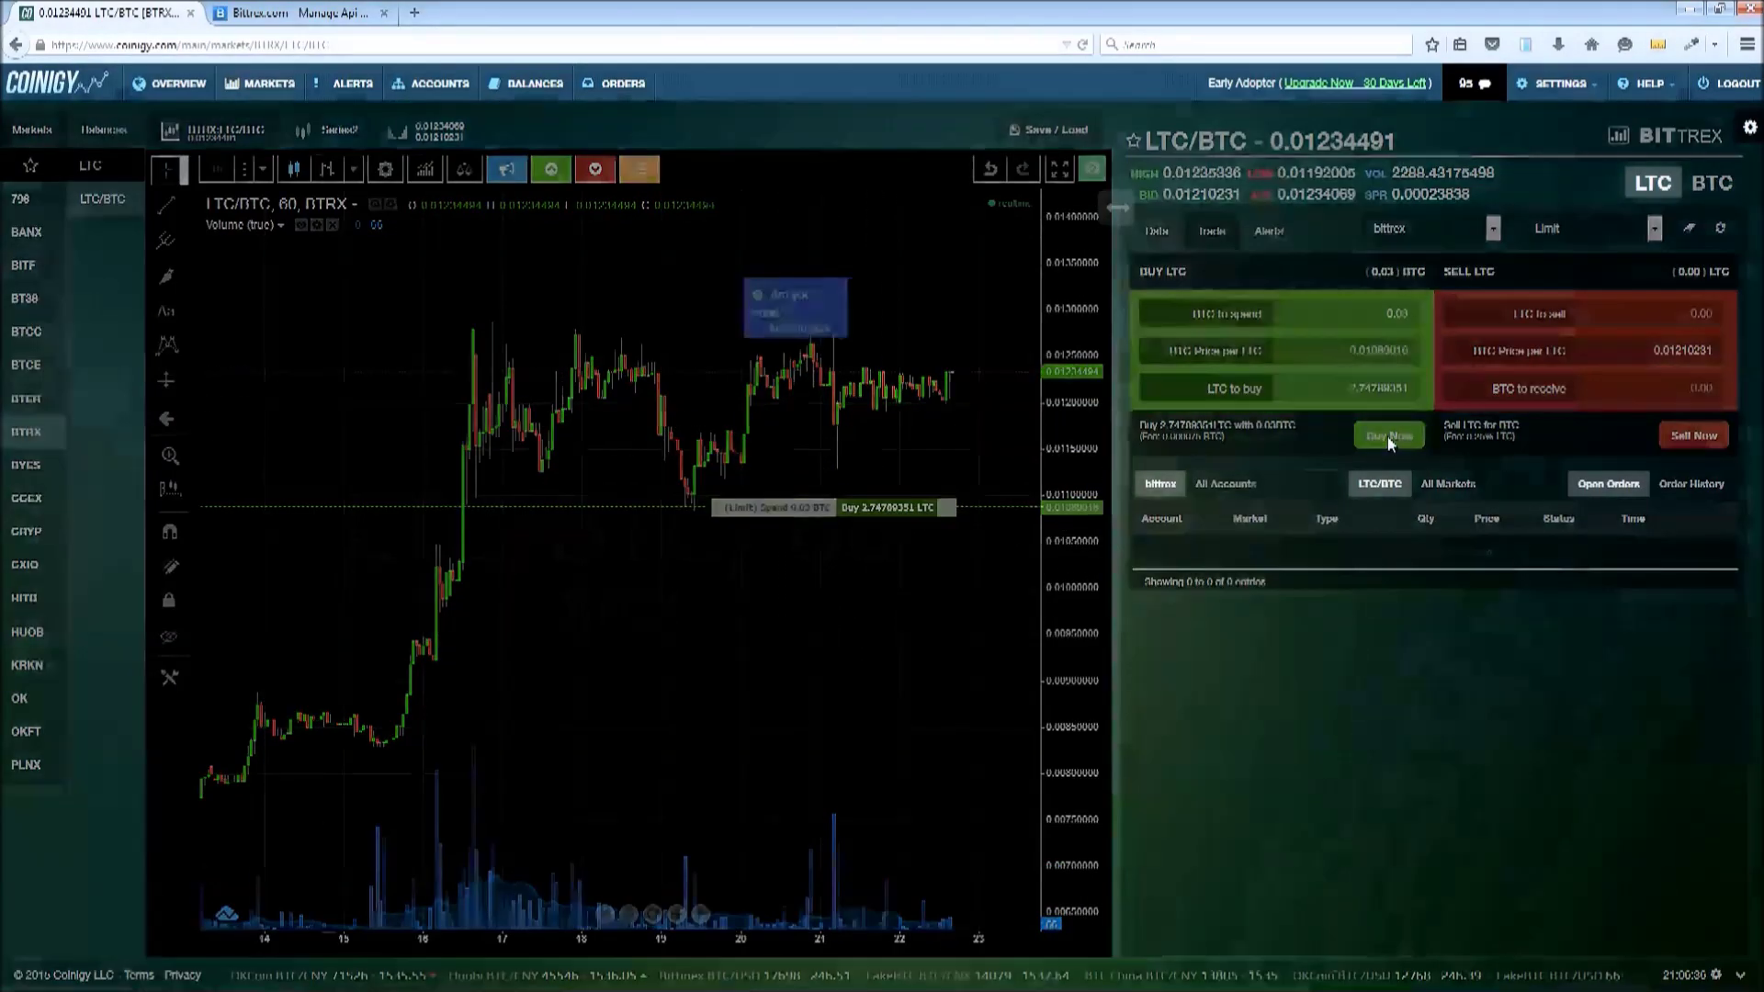
left_click(861, 389)
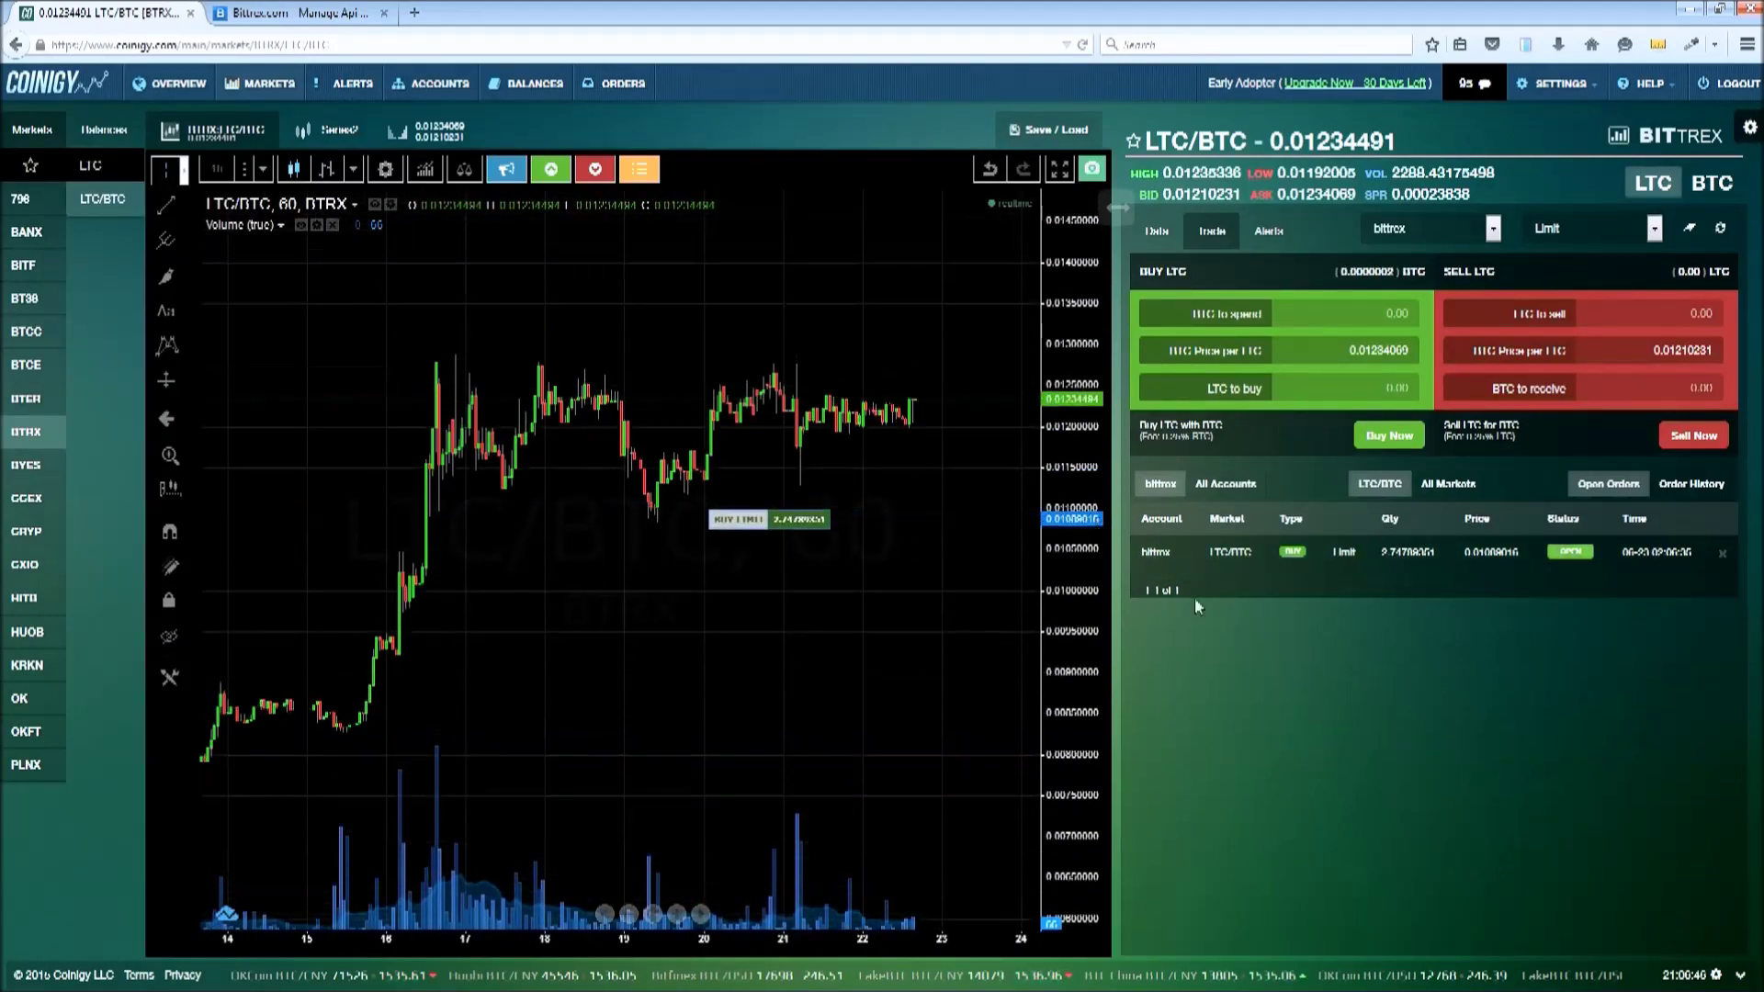
left_click(1723, 555)
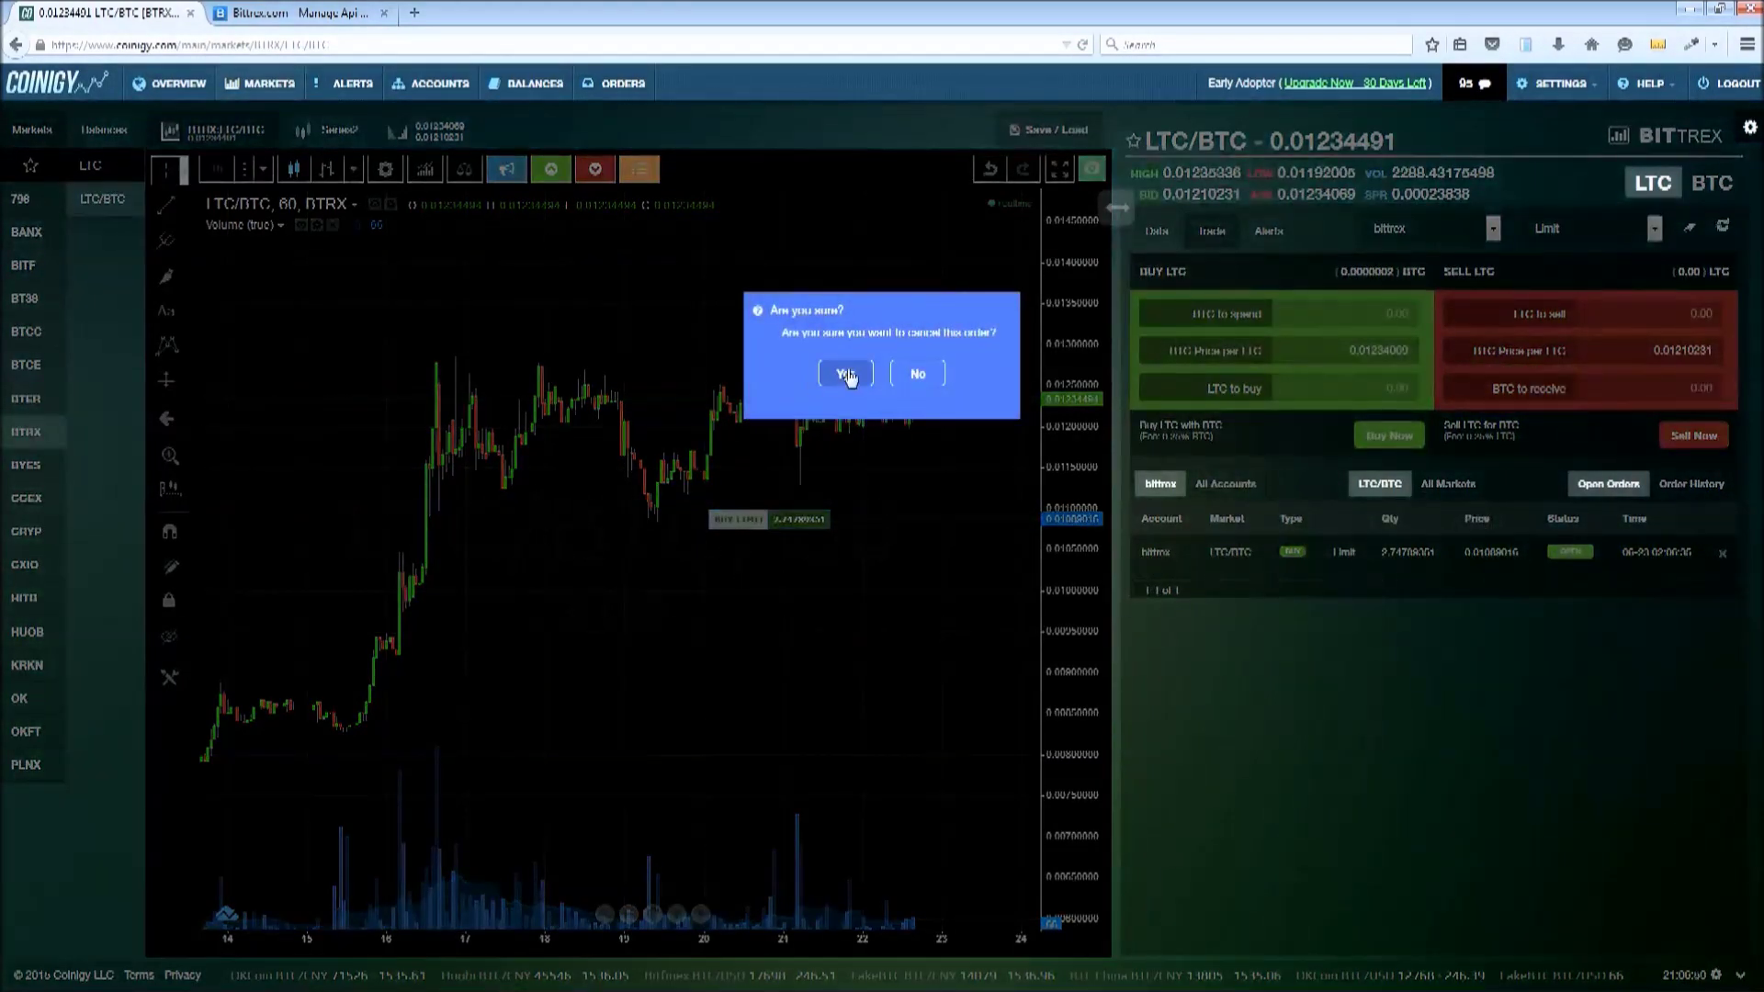
Step: Confirm the cancellation so the LTC limit buy shows as cancelled
left_click(845, 374)
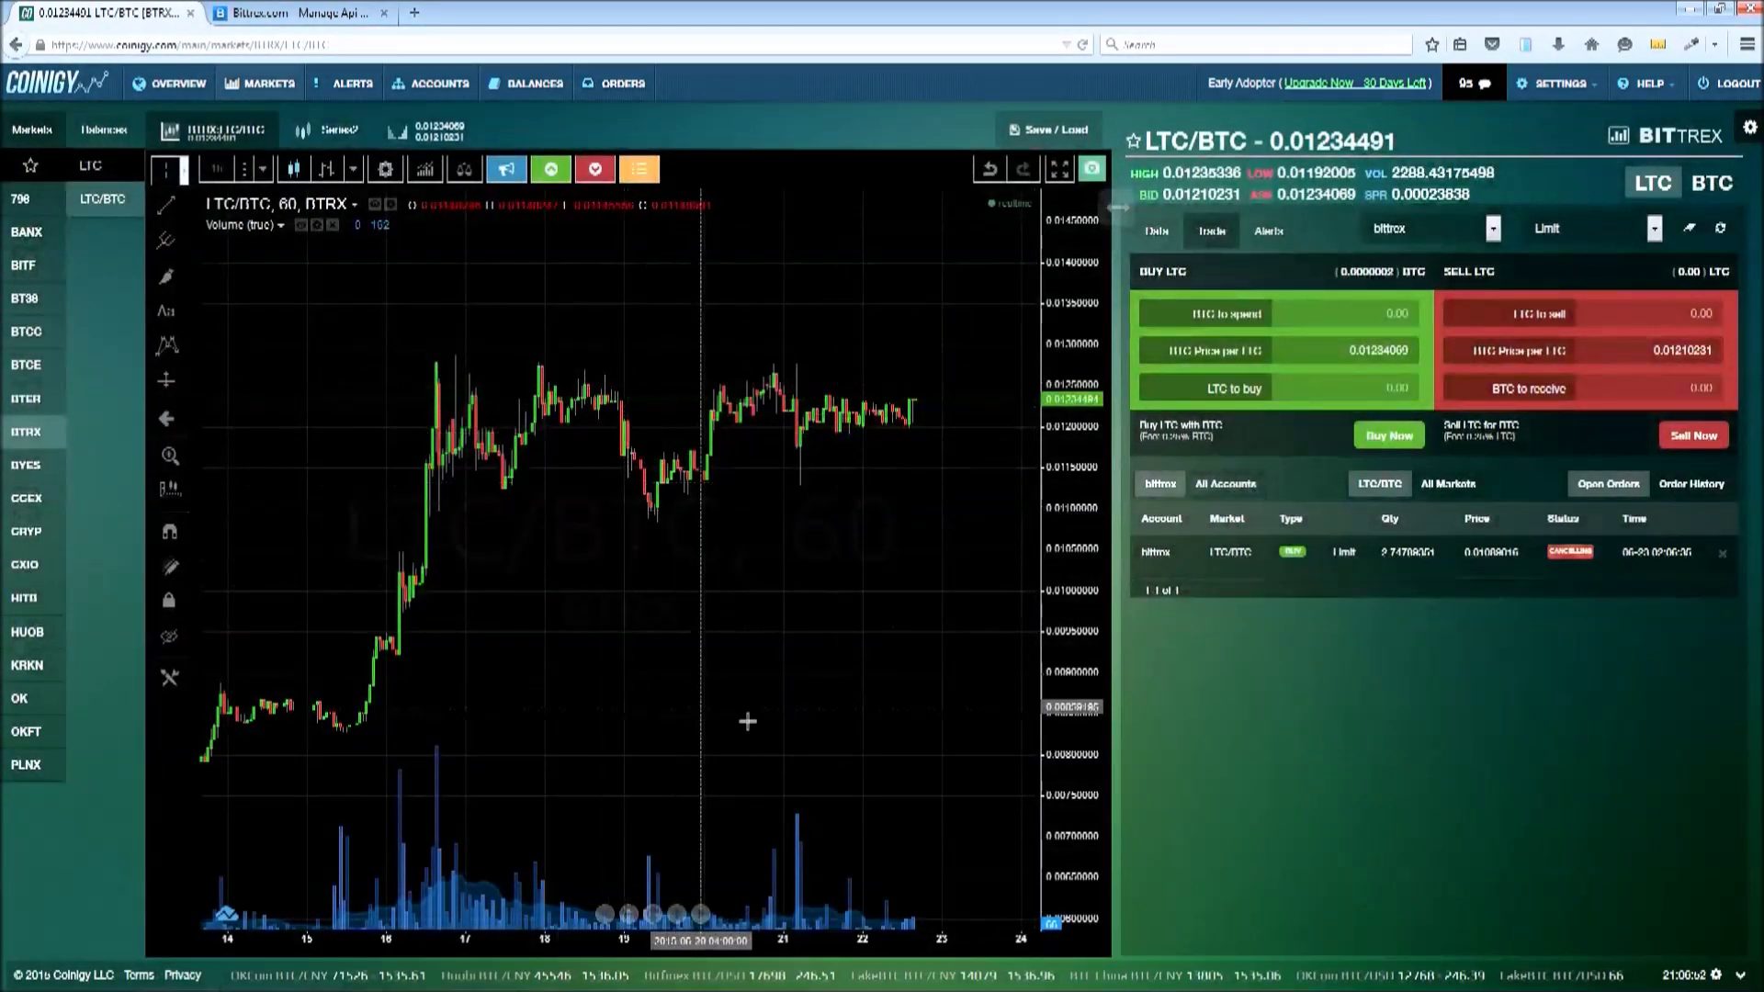